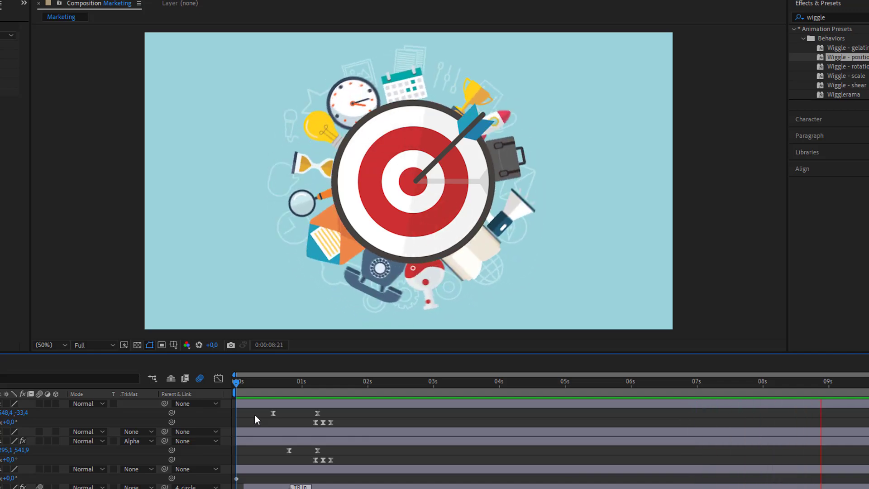
key(ctrl+a)
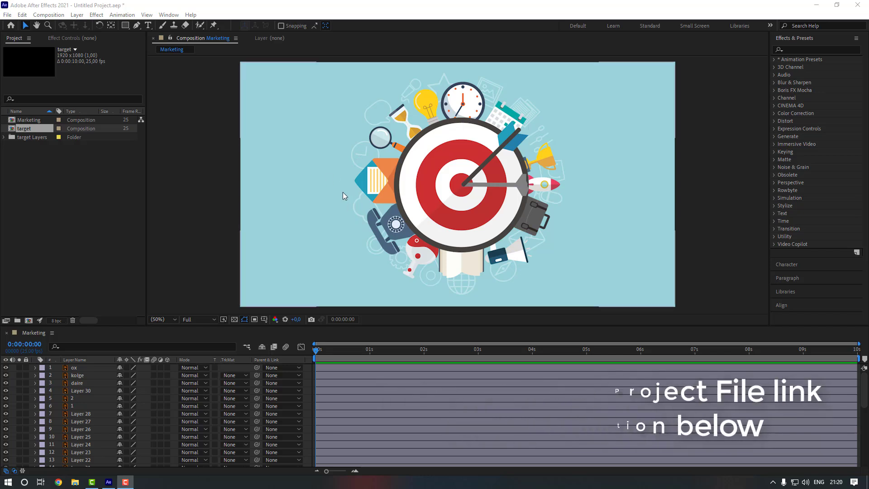
scroll(79, 447, down, 6)
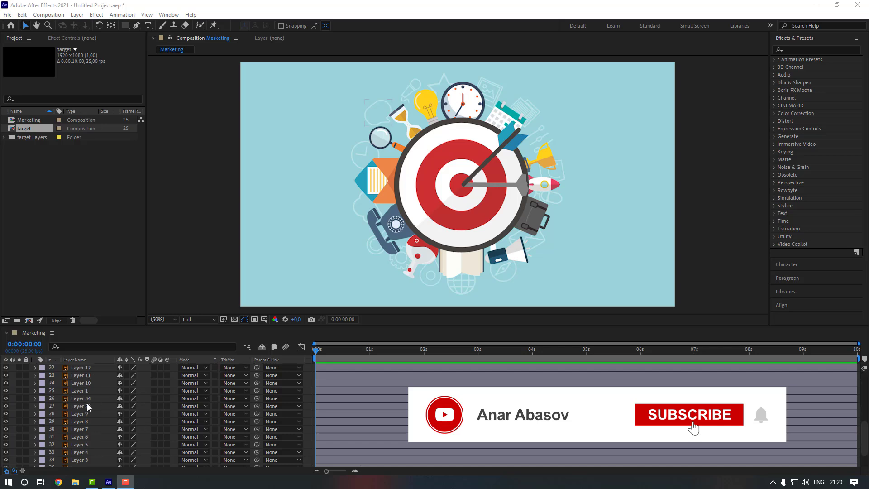
click(81, 462)
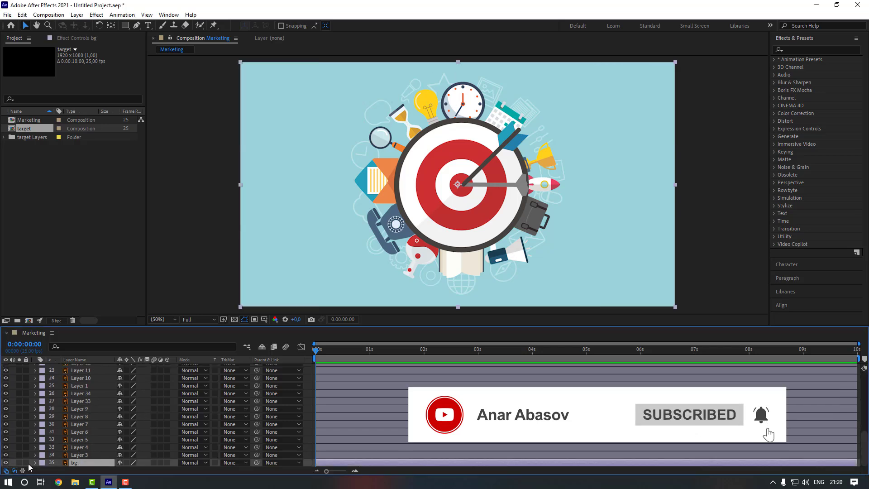
scroll(85, 457, up, 6)
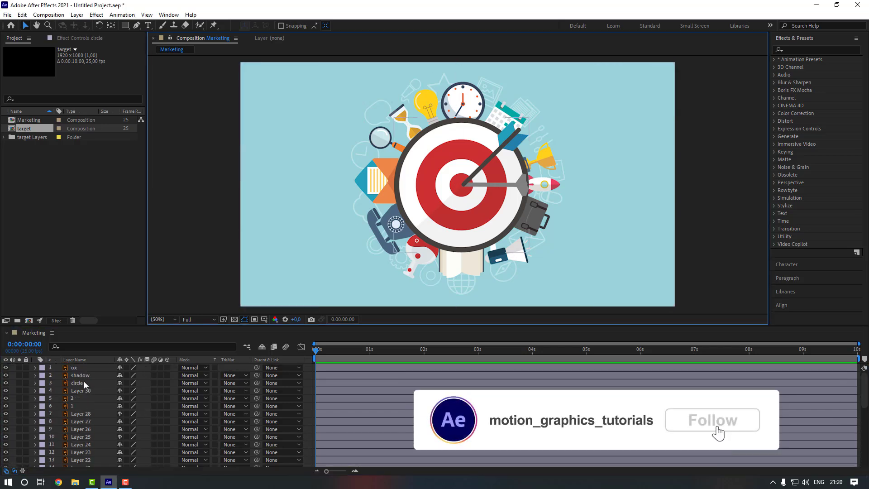
Apply the Fill effect to the shadow layer.
click(84, 383)
click(84, 376)
click(804, 49)
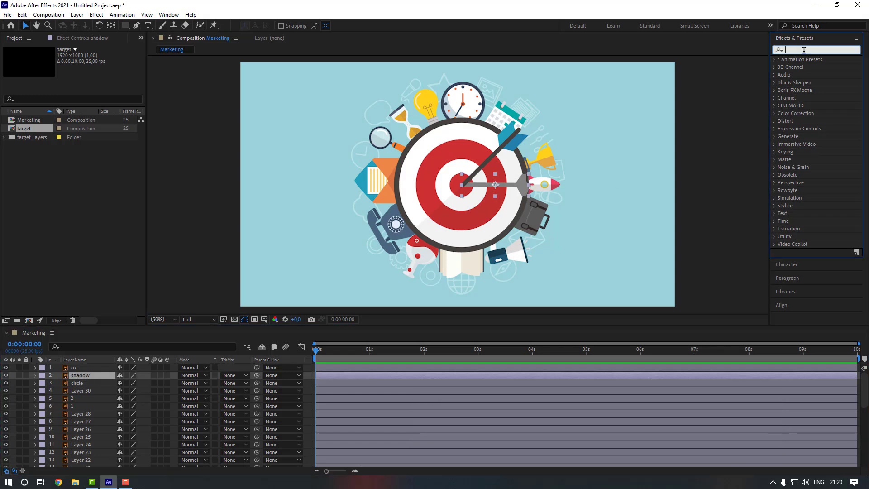
text(fill)
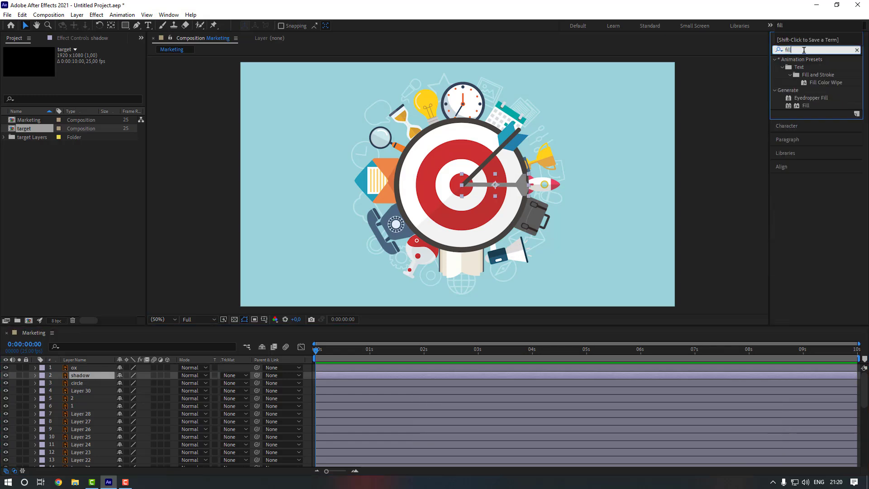
double_click(807, 105)
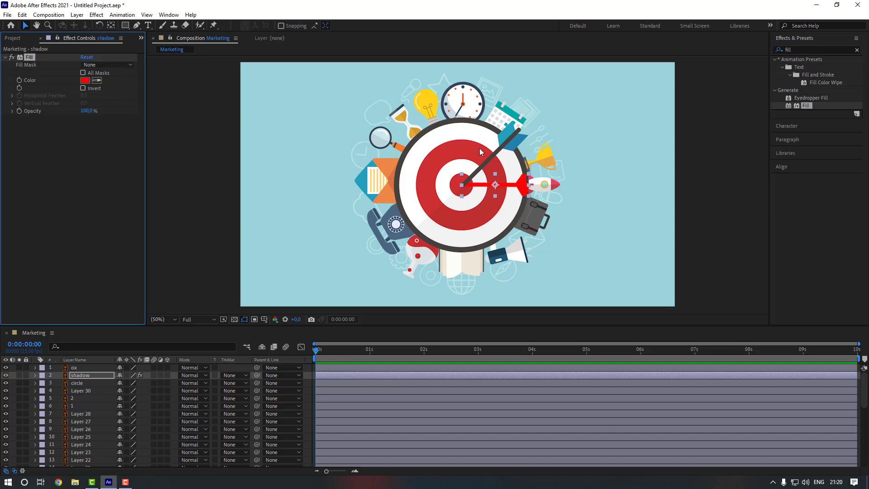
Set the Fill effect's color on the shadow layer to A2A2A2.
click(85, 80)
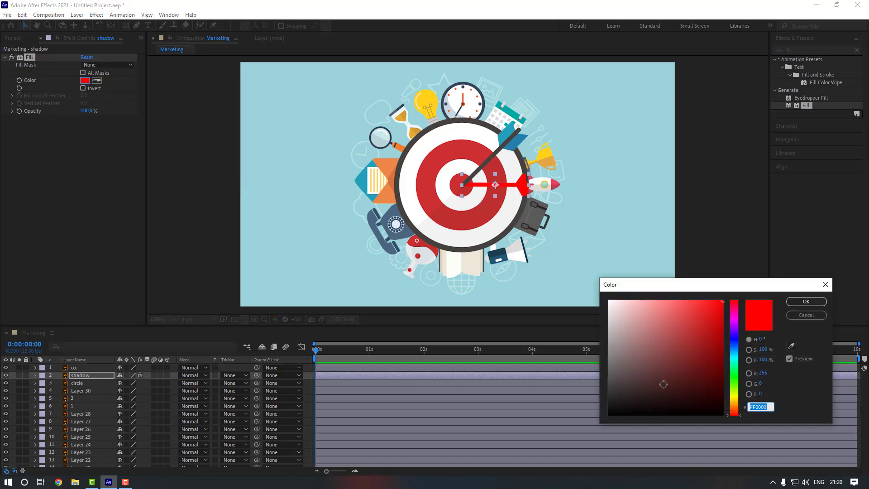
text(A2A2A2)
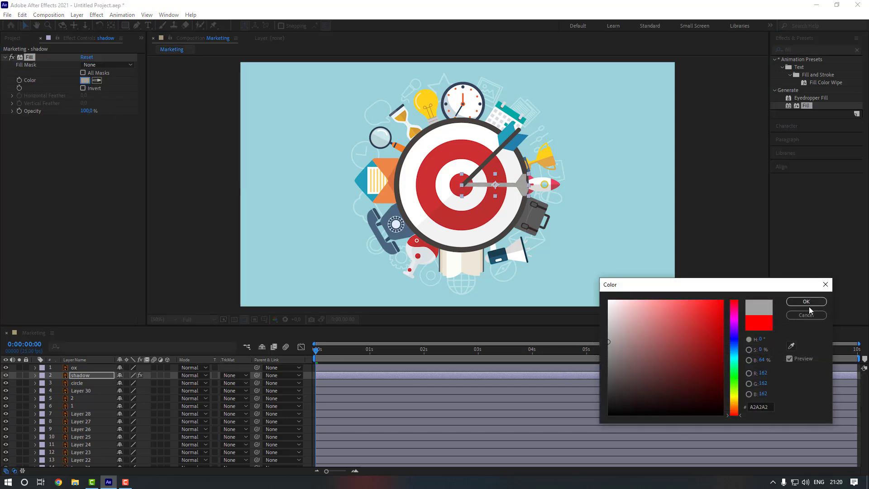
click(806, 301)
Try opacity values of 20% and 40% on the shadow layer.
click(91, 377)
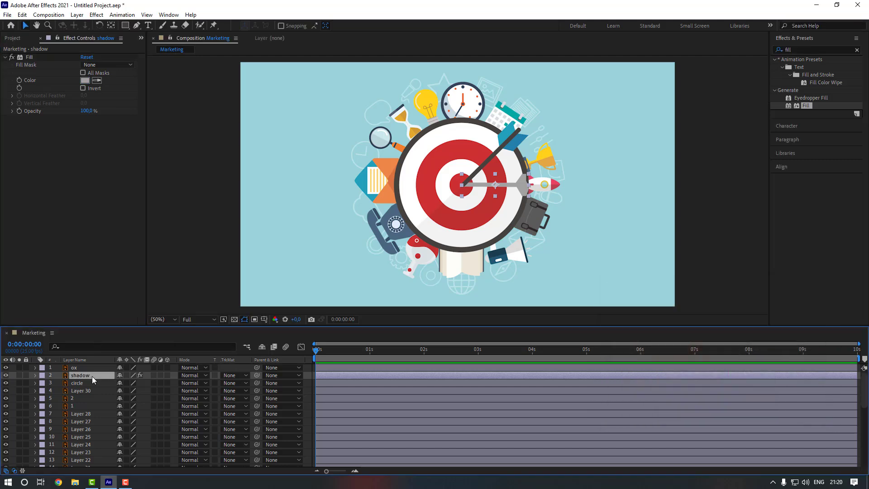
key(t)
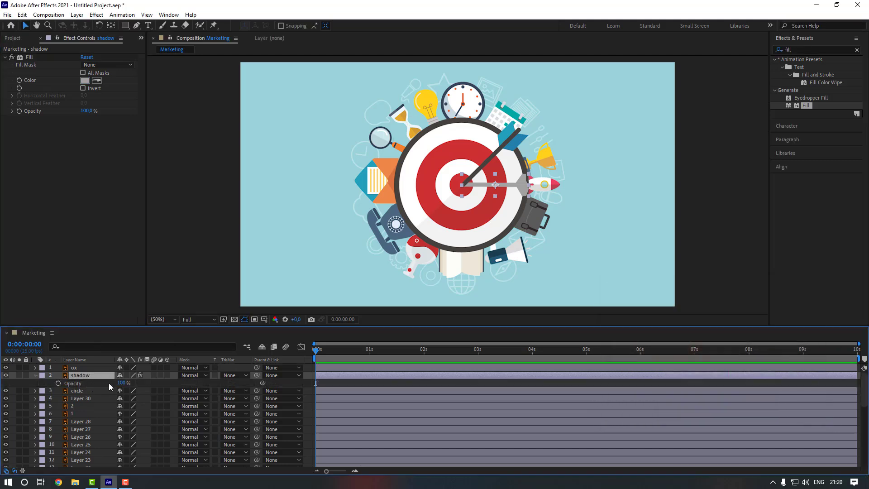
click(121, 383)
text(20)
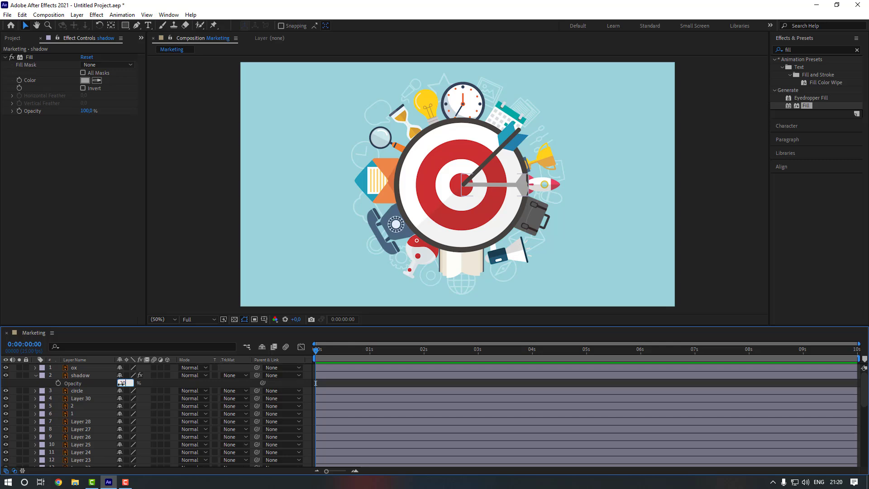
key(Return)
click(120, 383)
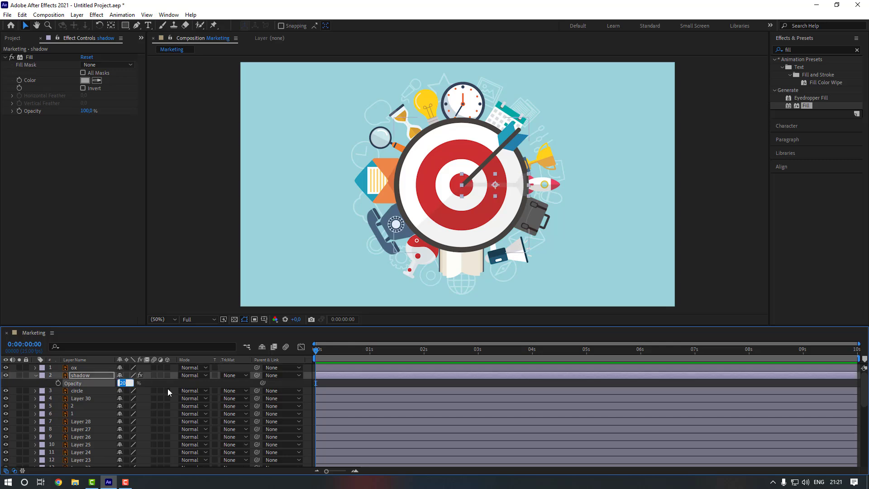
text(40)
key(Return)
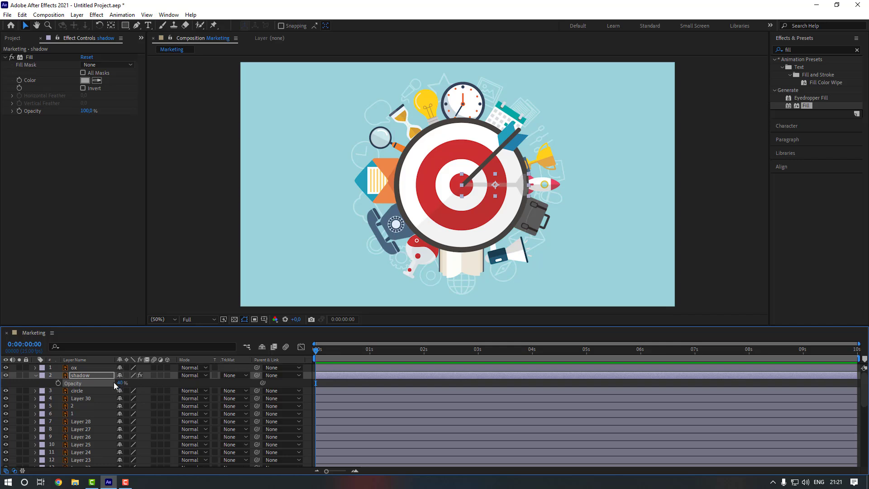
Set the shadow layer's opacity to 35% and collapse its properties.
click(121, 383)
text(35)
key(Return)
click(190, 255)
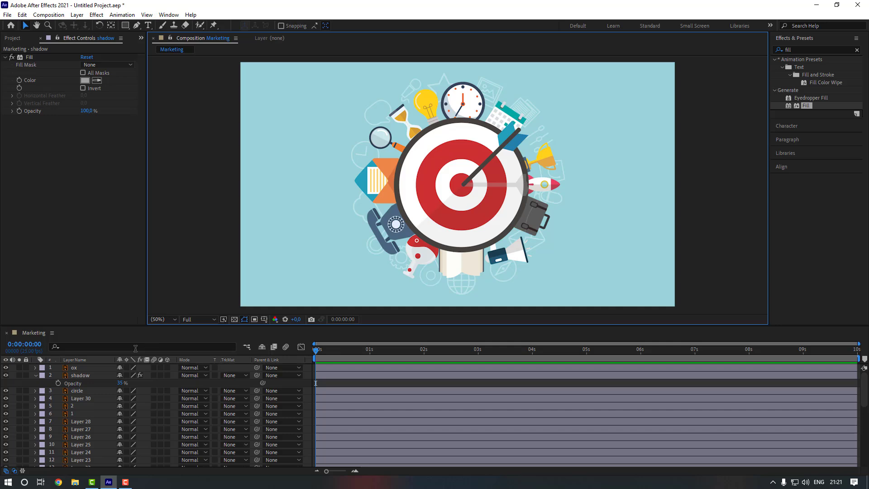
click(35, 375)
Solo the arrow layer, move its anchor point to the arrow's tip with the Pan Behind tool, and unsolo it.
click(78, 368)
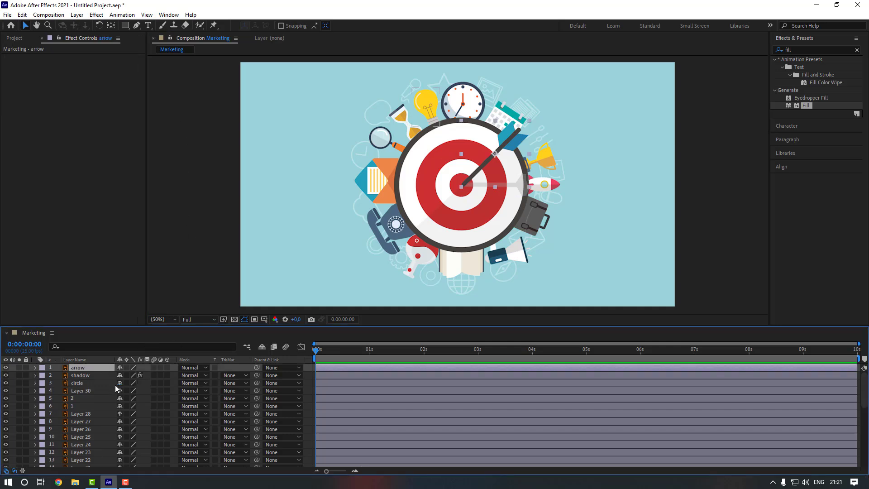
key(y)
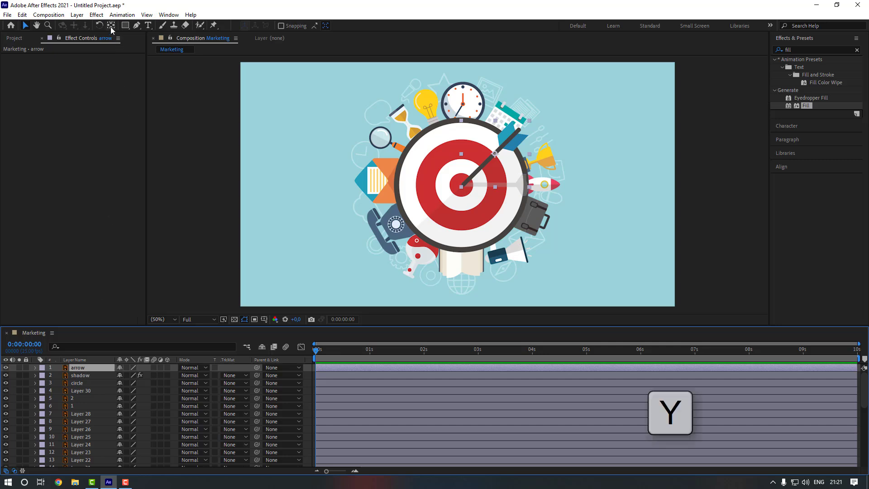
click(110, 26)
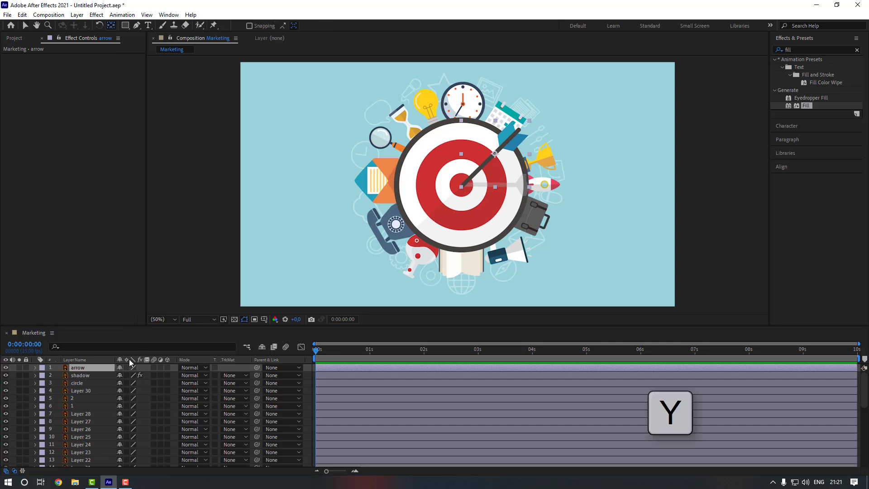
click(19, 368)
scroll(498, 177, up, 1)
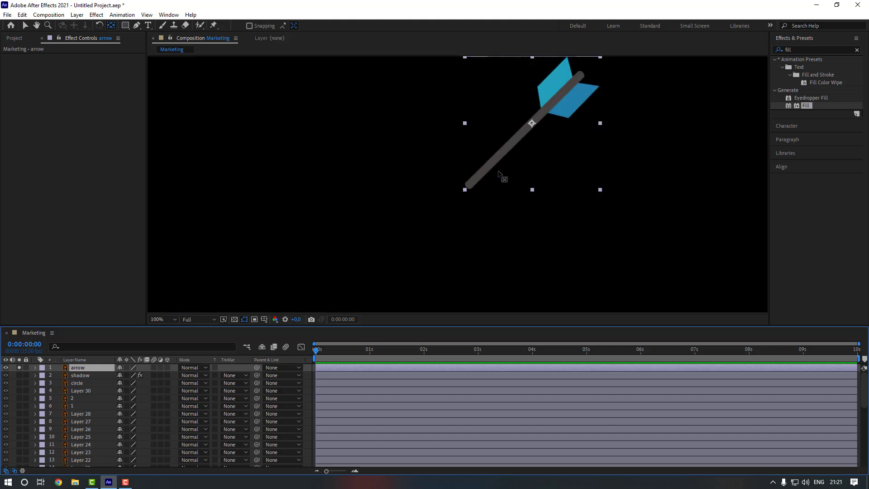
drag(498, 172, 432, 221)
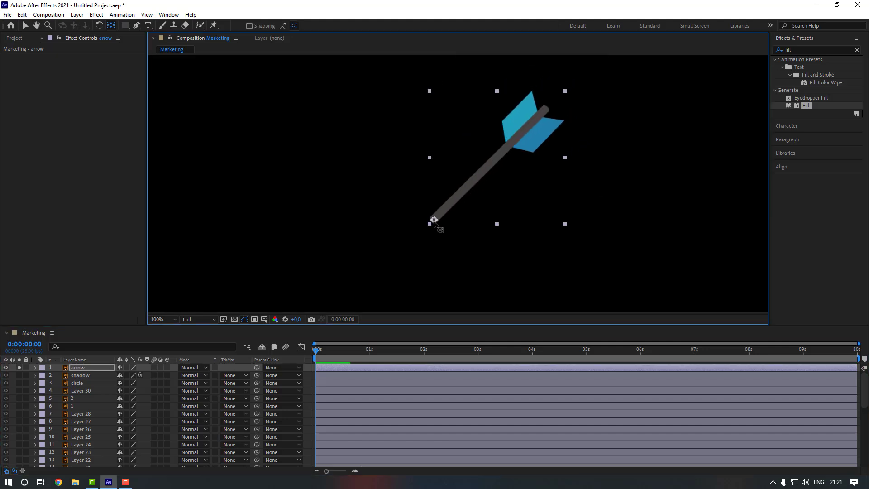
click(19, 367)
Solo the shadow layer, move its anchor point to the shadow's tip at the target's center, and unsolo it.
click(72, 376)
click(19, 375)
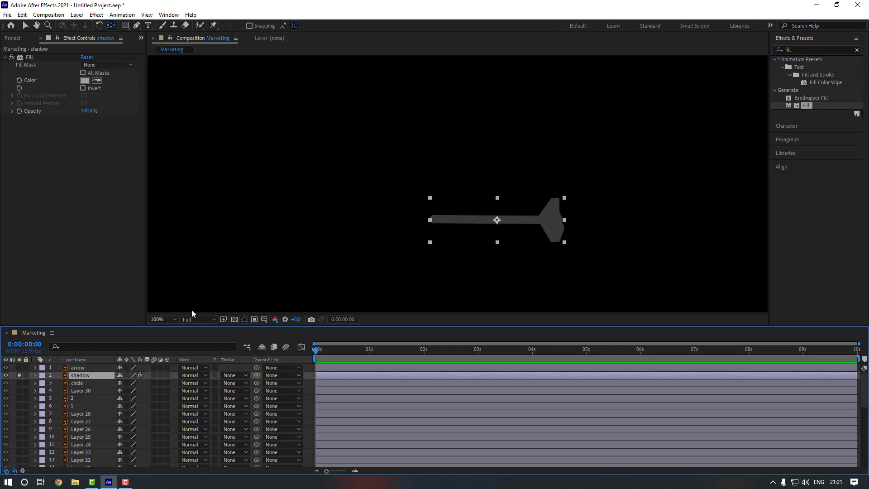
drag(496, 220, 431, 220)
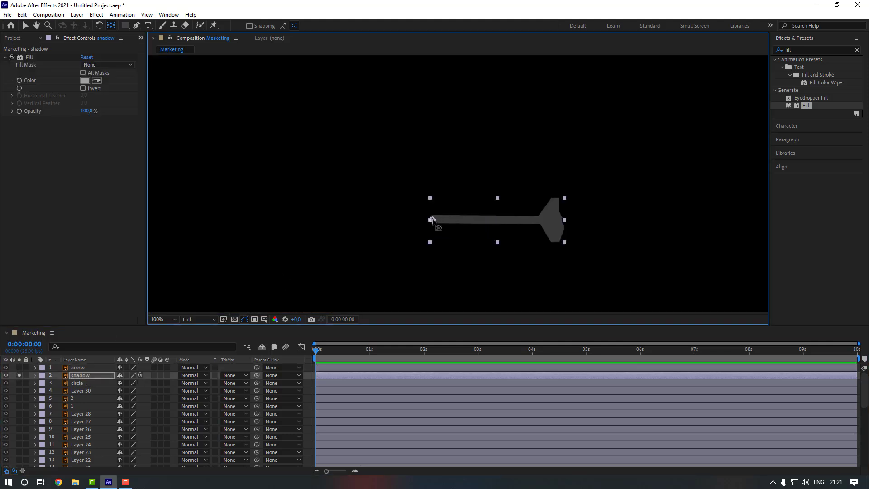
click(19, 374)
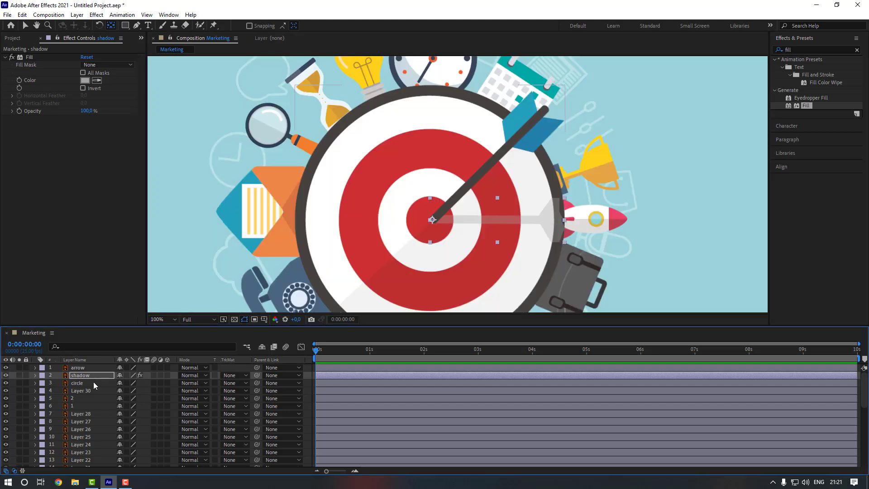
Duplicate the circle layer and place the copy directly above the shadow layer.
click(77, 382)
key(comma)
key(comma)
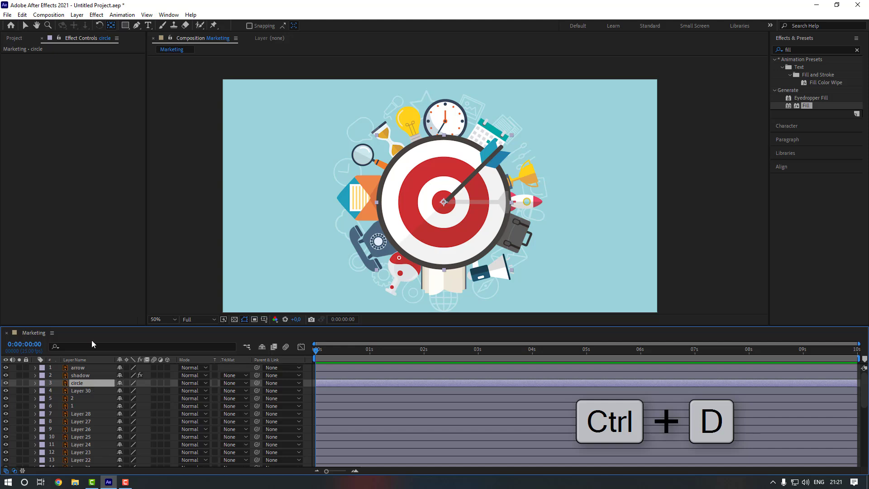
click(22, 15)
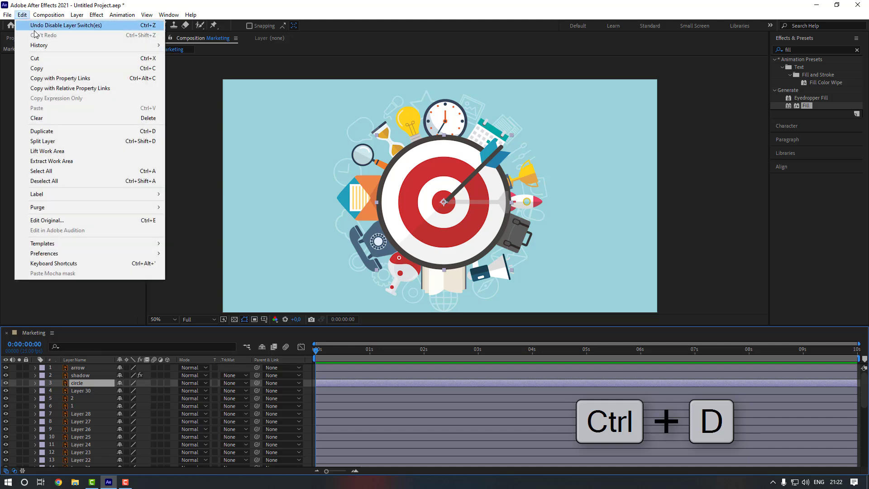
click(120, 132)
drag(87, 384, 86, 374)
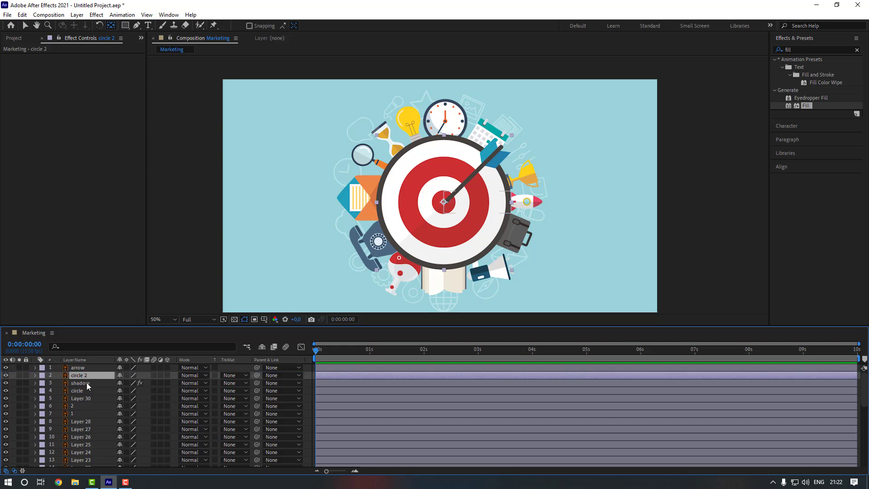
Set the shadow layer's track matte to Alpha Matte "circle 2".
click(86, 382)
click(235, 382)
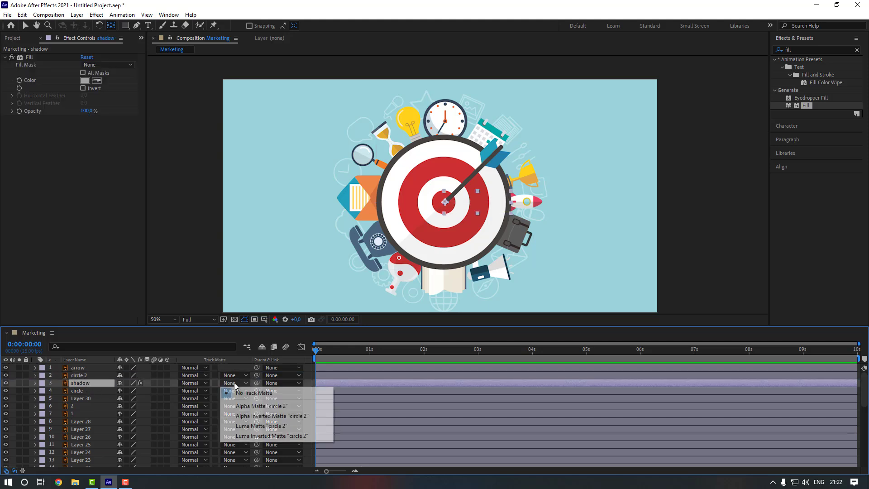
click(242, 406)
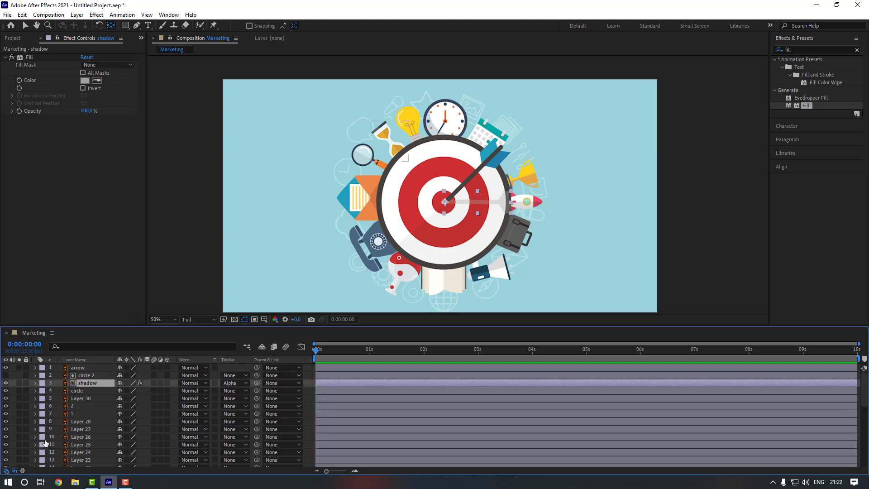
Hide and restore the transfer controls, and test the matte by shifting the shadow layer's horizontal position.
click(14, 471)
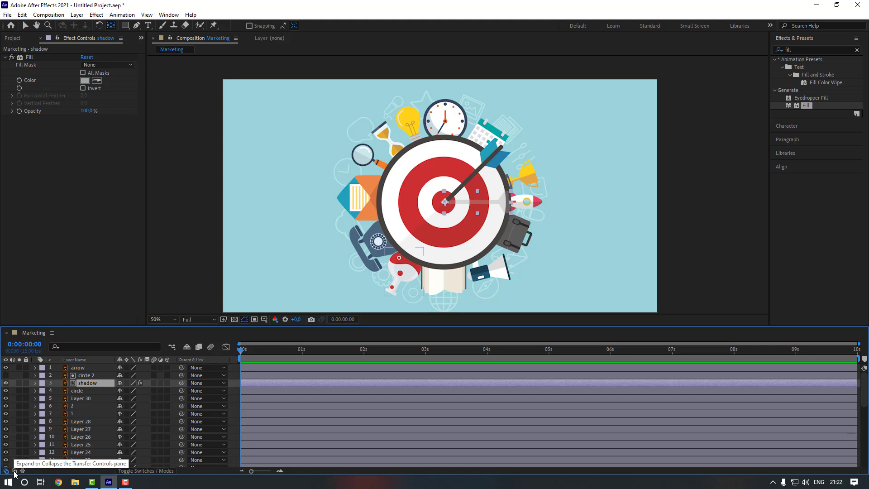
click(14, 471)
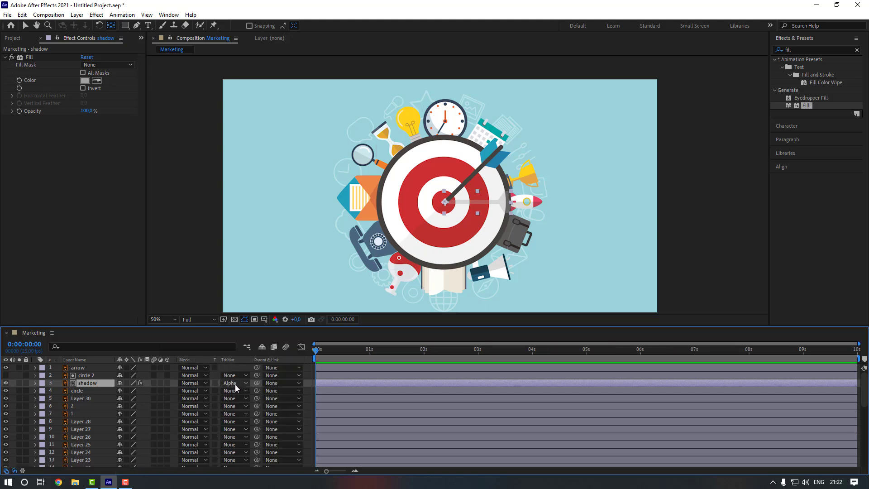
key(p)
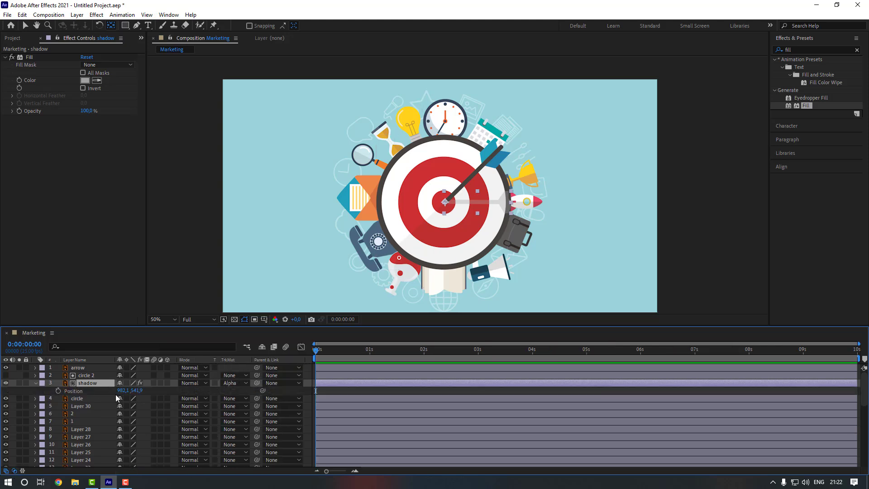
mouse_move(118, 390)
mouse_down()
mouse_move(214, 383)
mouse_move(108, 397)
mouse_up()
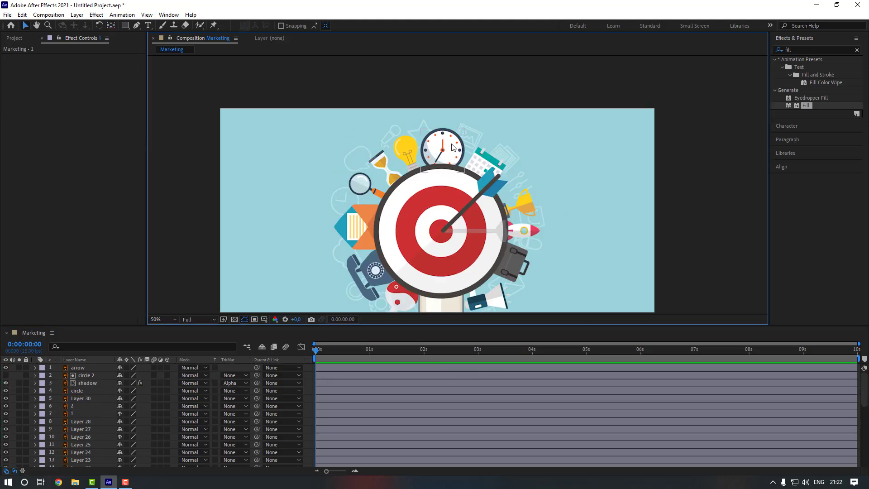
Solo layer 1, move its anchor point to the clock hand's pivot, unsolo it, and fine-tune the anchor at the clock's center.
scroll(451, 146, up, 2)
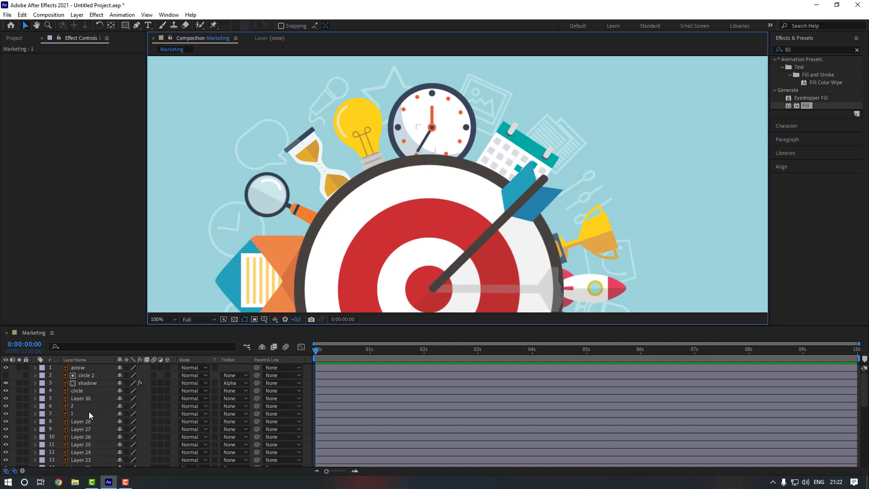
click(80, 412)
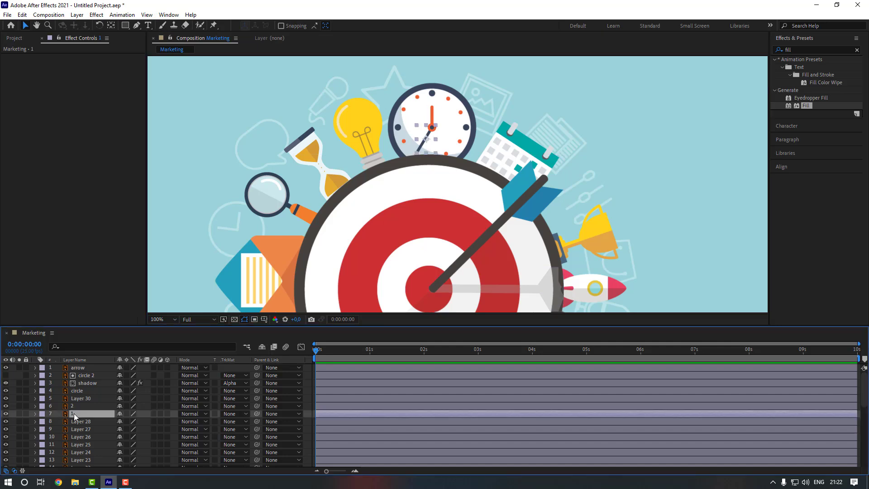
click(19, 414)
scroll(405, 175, up, 4)
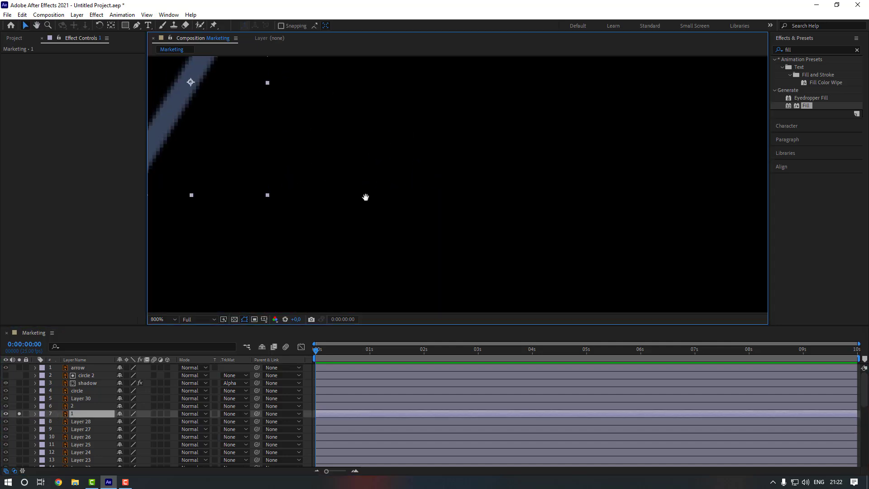
scroll(365, 197, down, 3)
key(y)
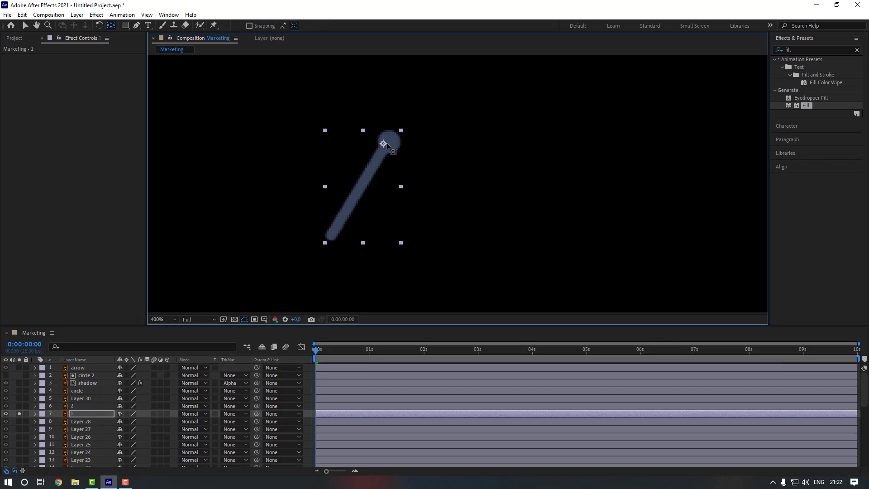
drag(387, 146, 389, 142)
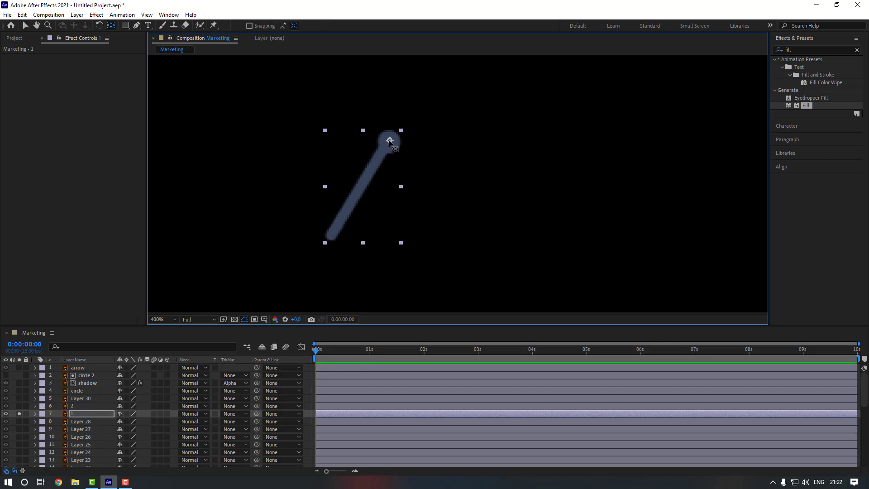
click(19, 413)
scroll(384, 151, up, 3)
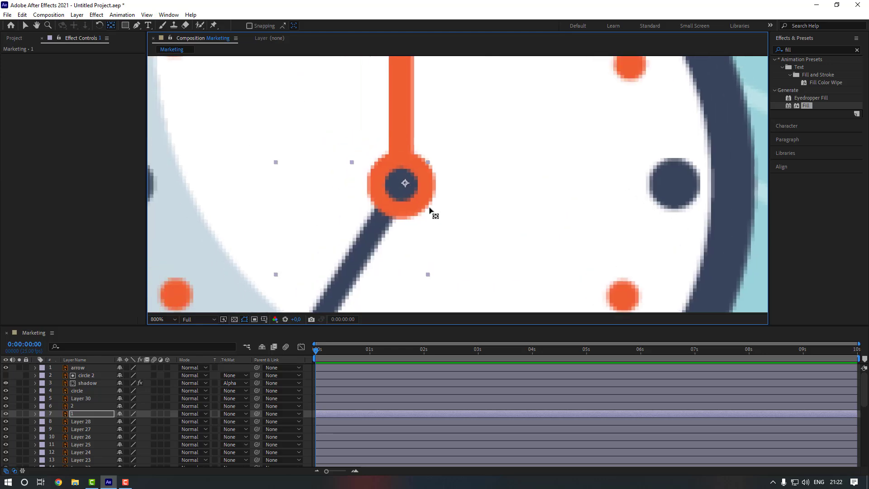
drag(414, 186, 412, 188)
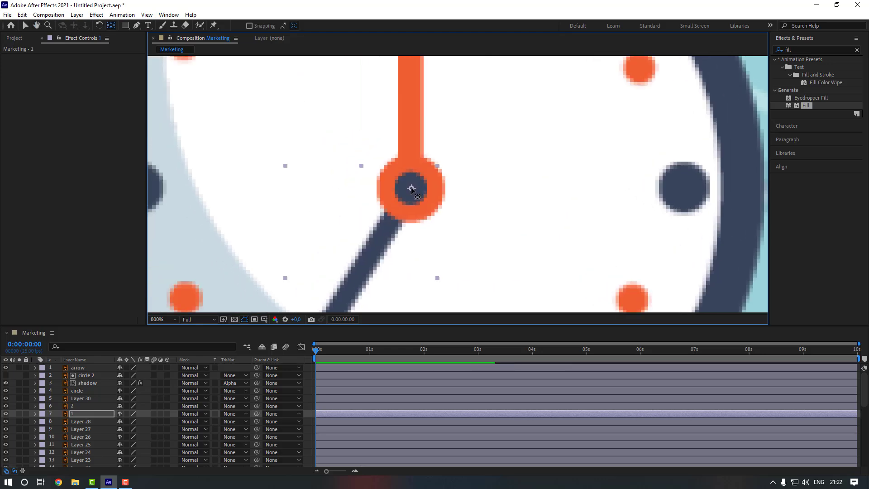
Move layer 2's anchor point to the clock's center, matching the anchor point of layer 1.
click(73, 406)
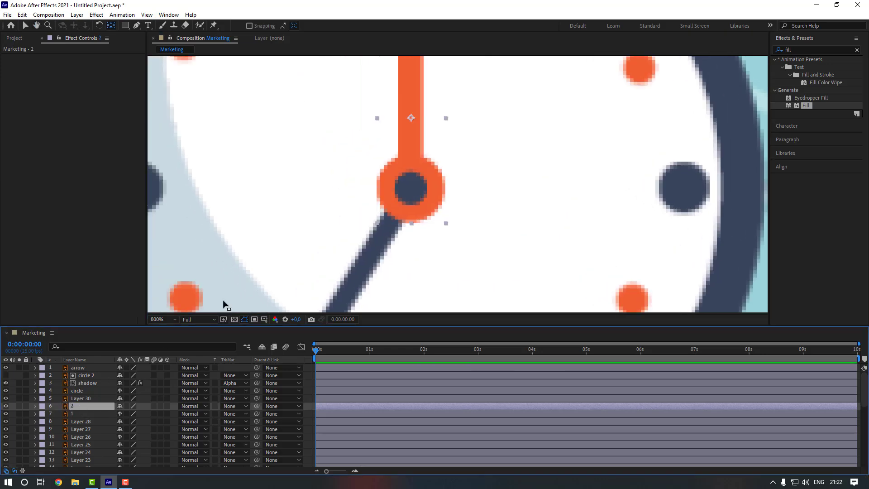
drag(411, 117, 410, 188)
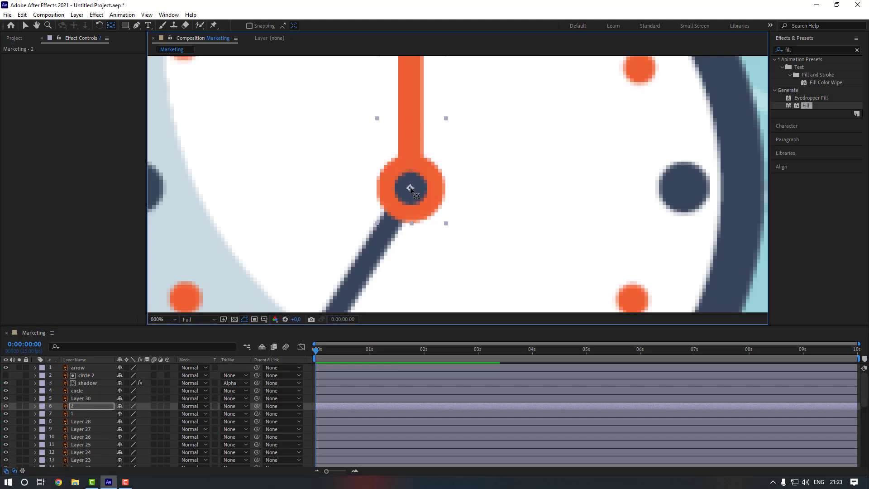
click(77, 413)
click(81, 406)
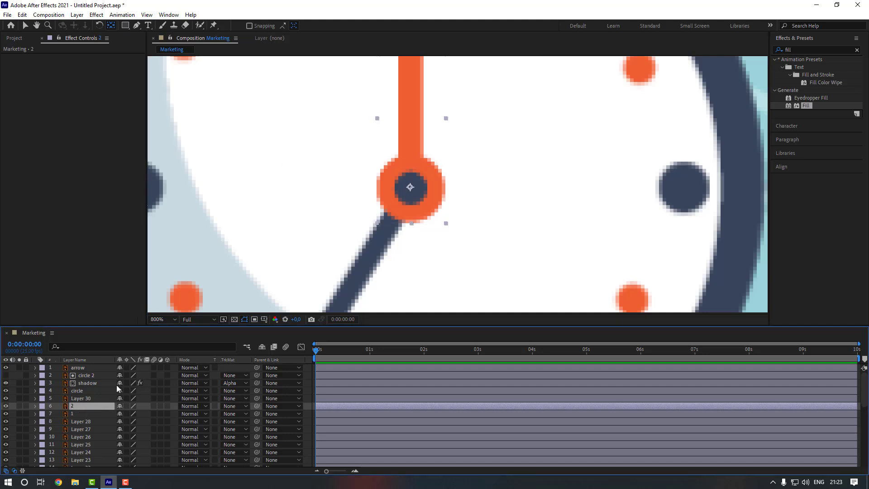
click(410, 188)
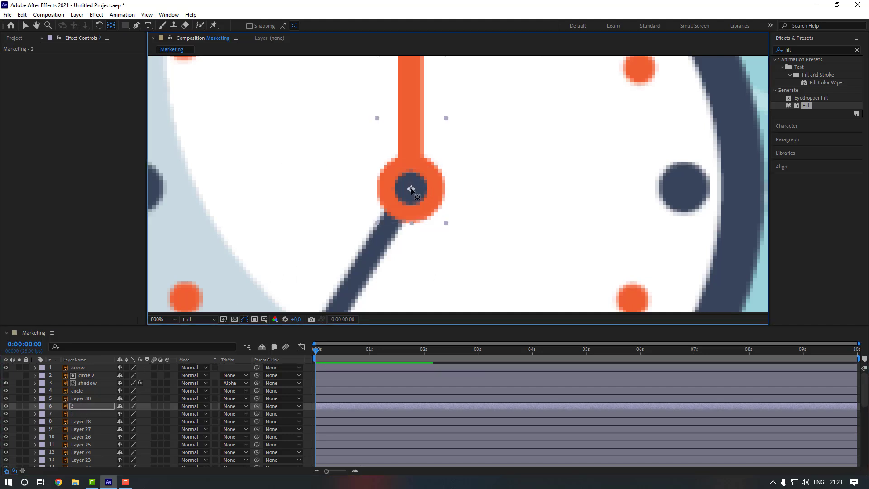
click(81, 407)
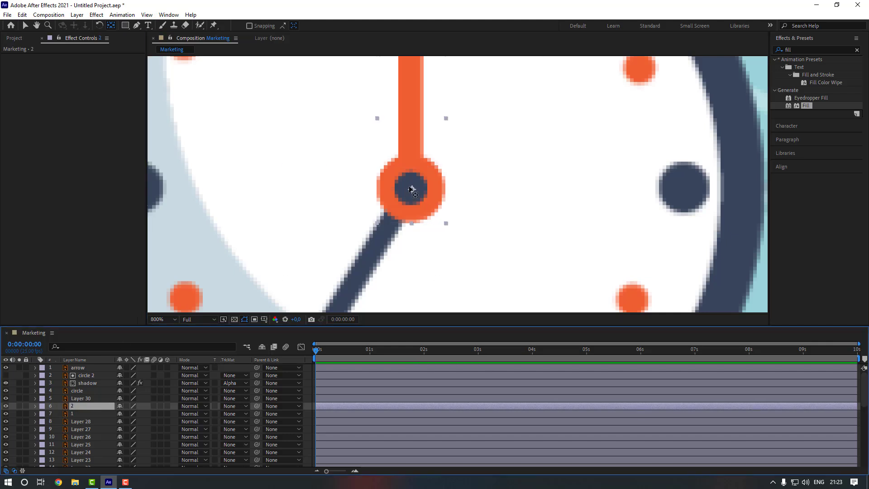
click(412, 189)
click(79, 413)
click(80, 406)
scroll(300, 199, down, 6)
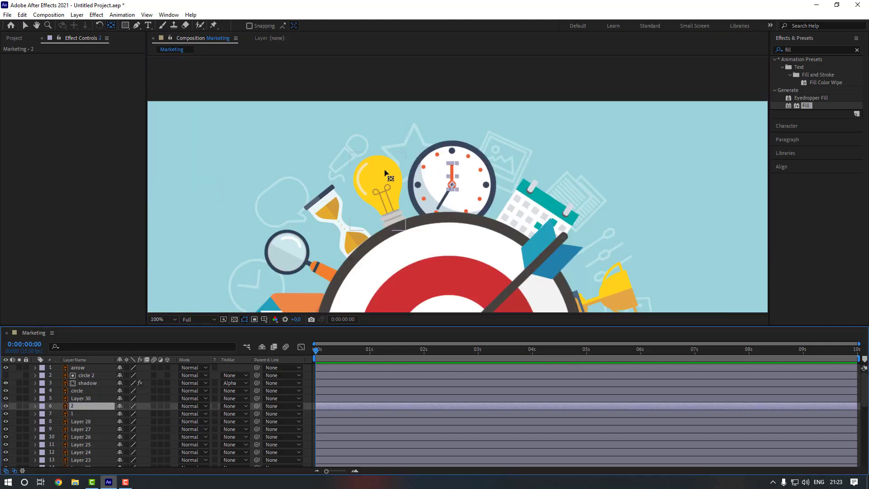
key(v)
click(342, 109)
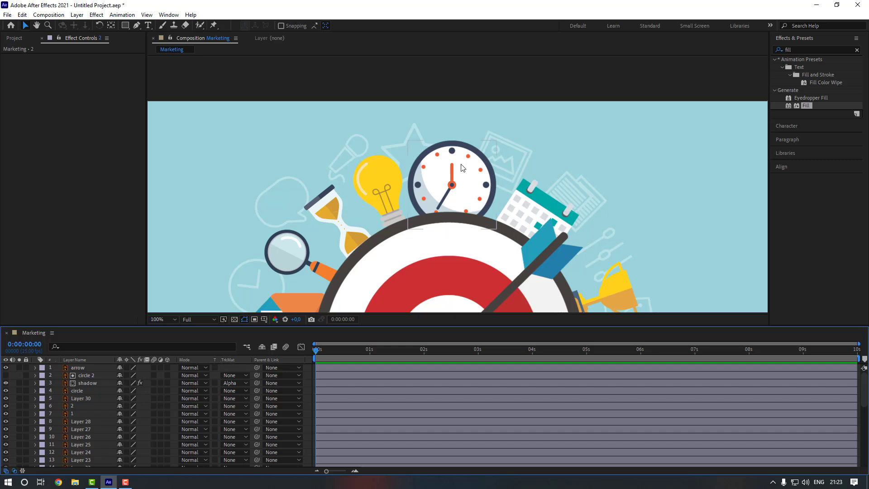
Add Rotation keyframes to clock-hand layers 1 and 2 at 0:00:00:00.
click(77, 413)
ctrl+click(83, 406)
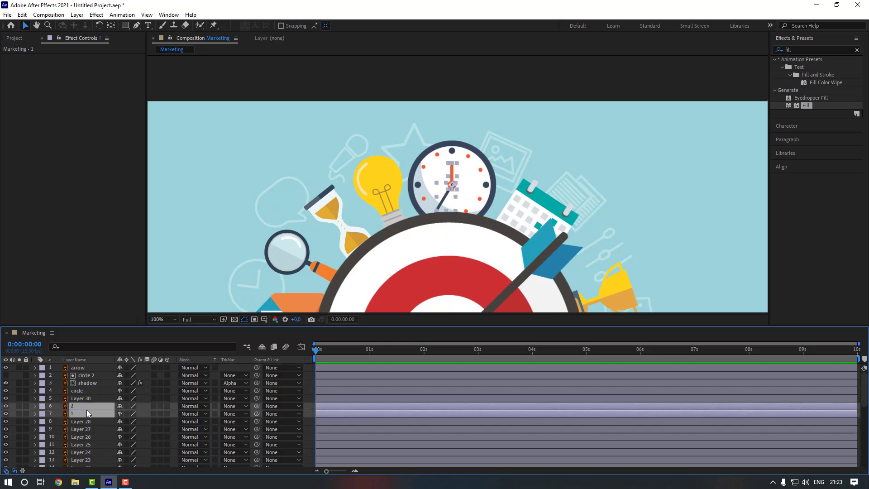
key(r)
click(58, 414)
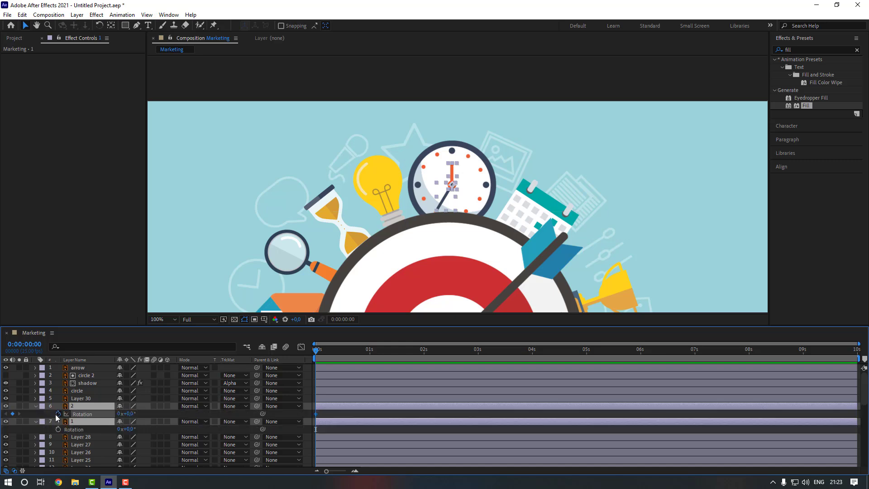
click(58, 429)
Keyframe layer 1's Rotation at 0:00:09:24 with 7 full revolutions and 0 degrees.
click(408, 431)
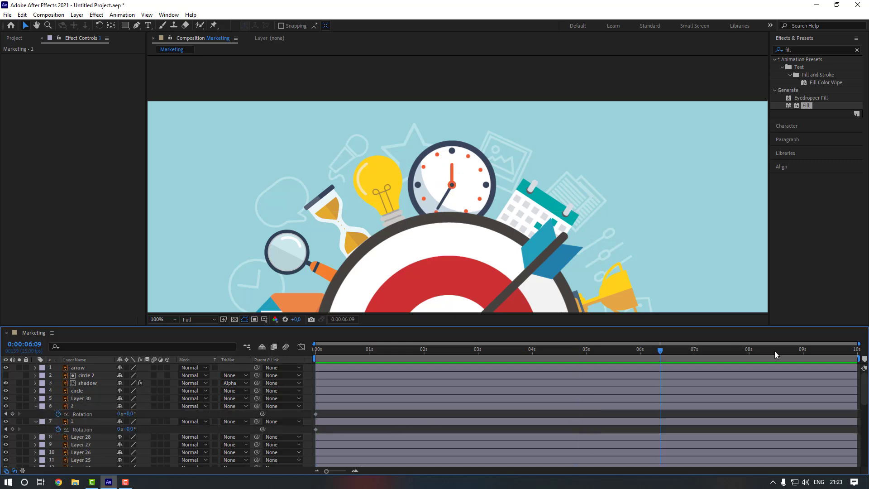
mouse_move(130, 429)
mouse_down()
mouse_move(145, 430)
mouse_move(129, 429)
mouse_up()
click(119, 429)
text(7)
key(Return)
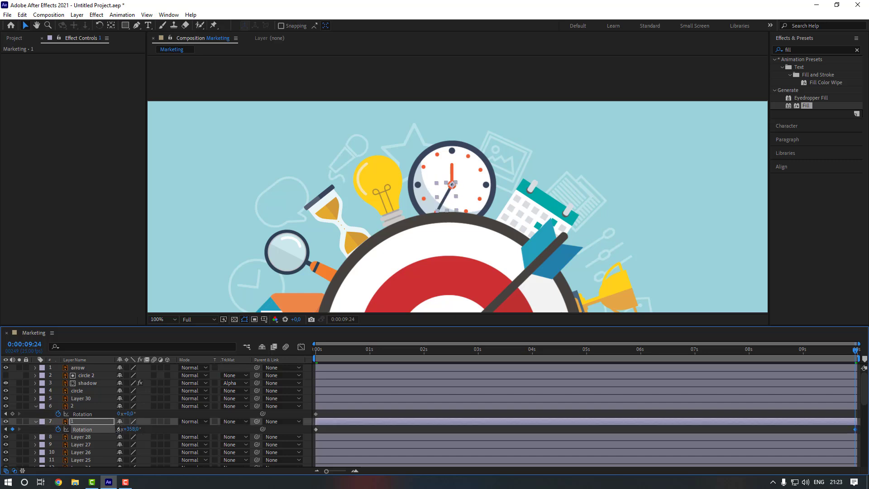
click(130, 429)
text(0)
key(Return)
click(119, 429)
text(7)
key(Return)
At 0:00:09:24, set layer 2's Rotation to 0x+154° and layer 1's to 6x+148°.
drag(131, 414, 201, 415)
key(Return)
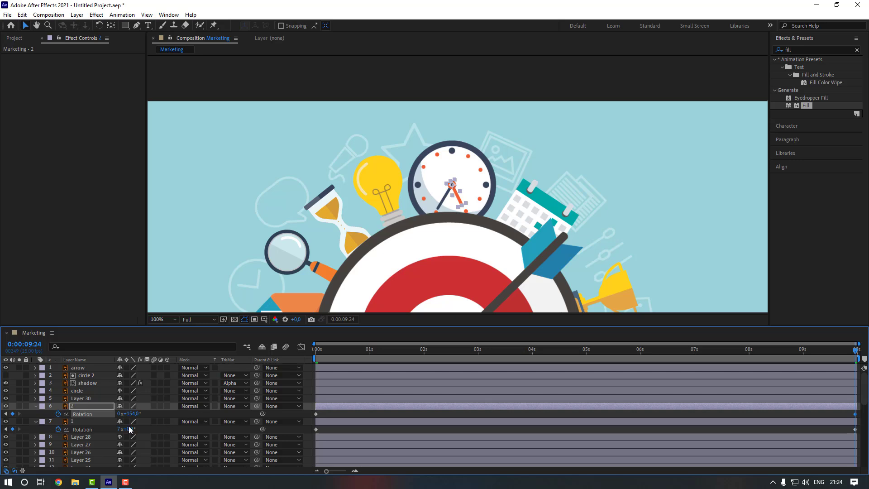
drag(129, 434, 33, 434)
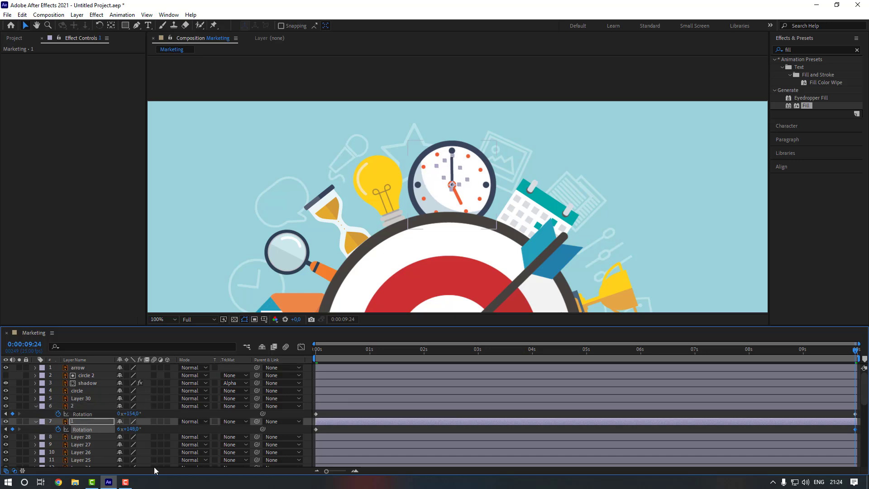
Play a preview of the rotating clock hands and stop it.
click(335, 428)
key(space)
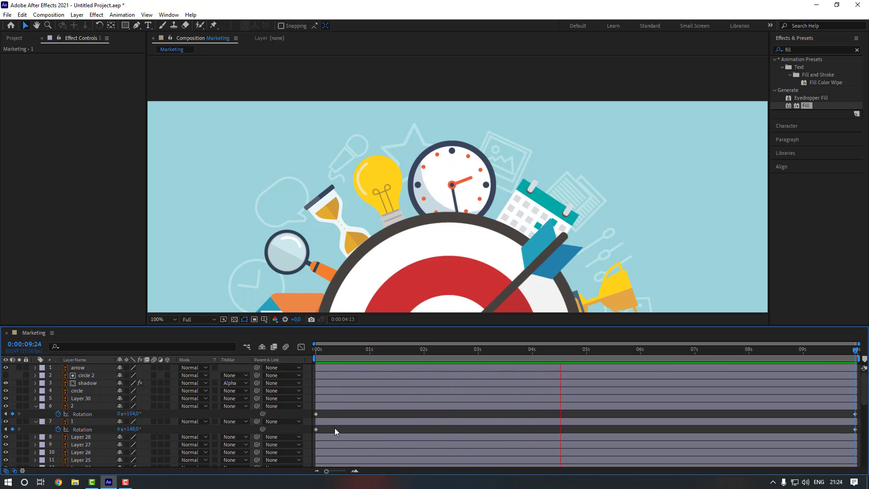
key(space)
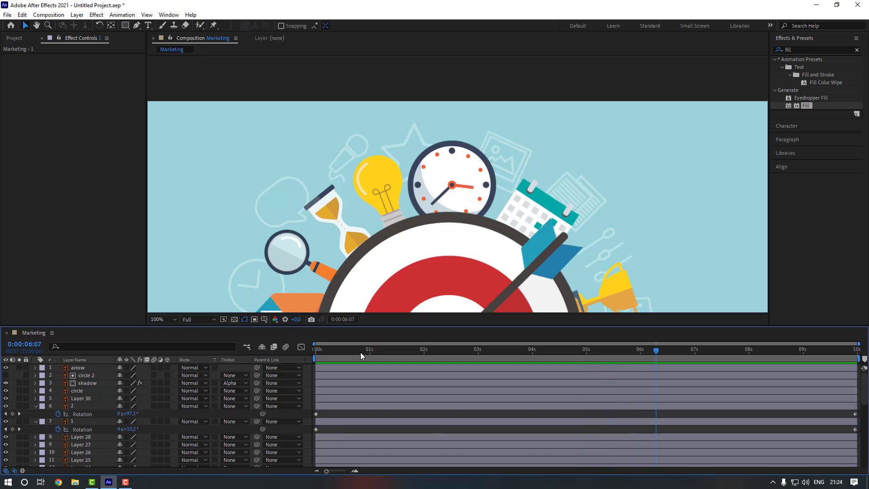
Enable motion blur for clock-hand layers 2 and 1, and check it at 0:00:01:12.
key(Home)
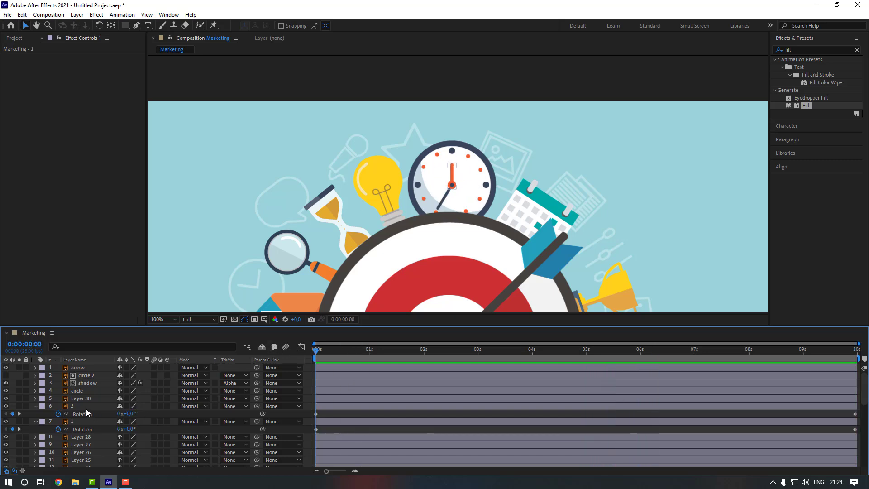
click(90, 406)
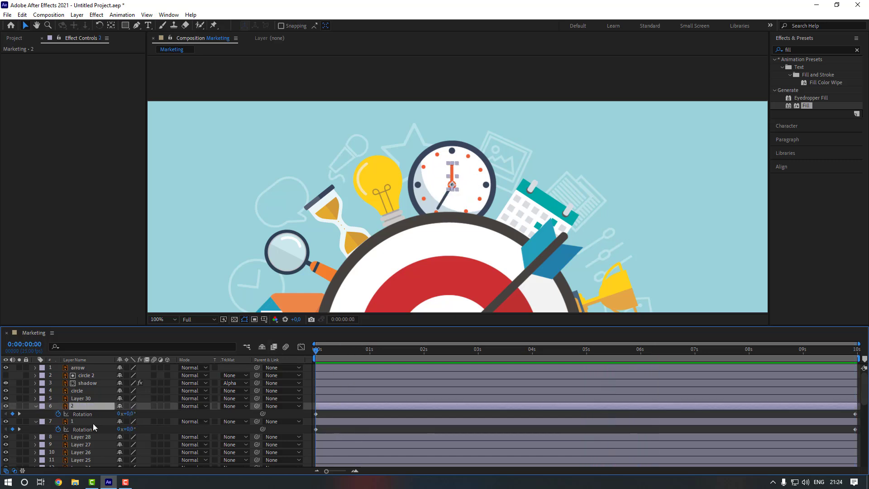
ctrl+click(92, 422)
click(153, 406)
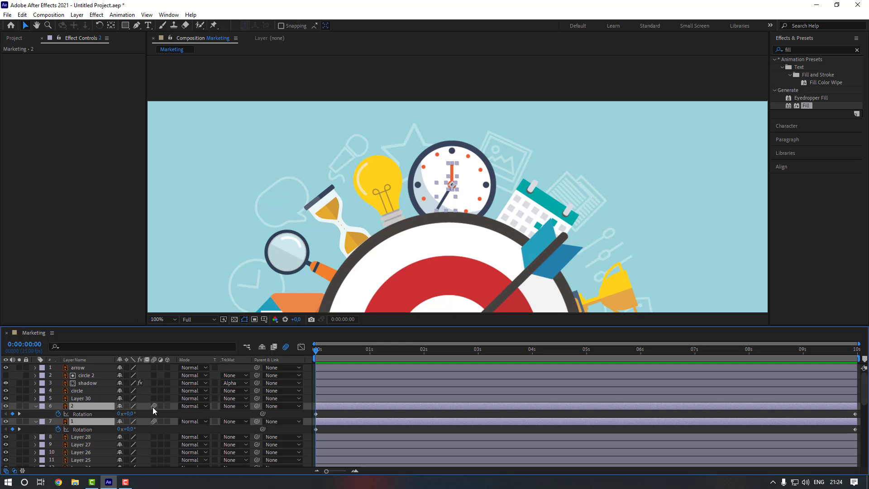
click(377, 414)
drag(354, 352, 395, 350)
Solo the light bulb's Layer 30, move its anchor point to the bulb's base, and unsolo it.
click(393, 194)
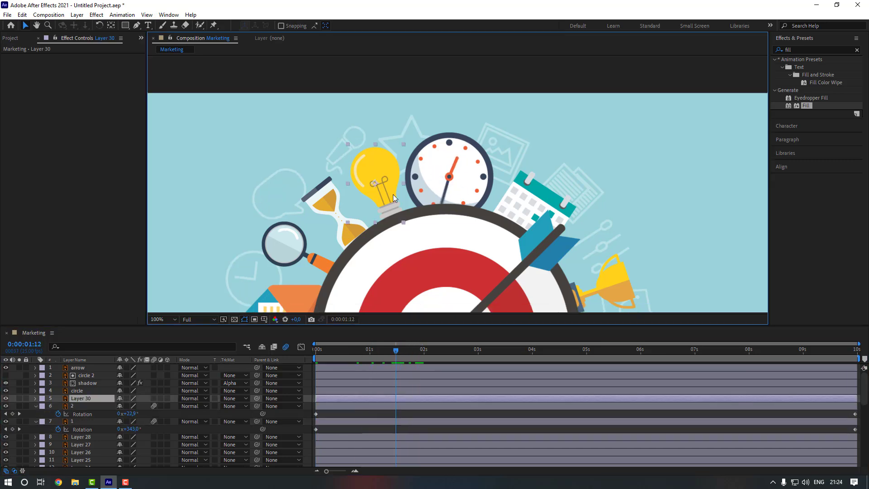
scroll(365, 226, down, 2)
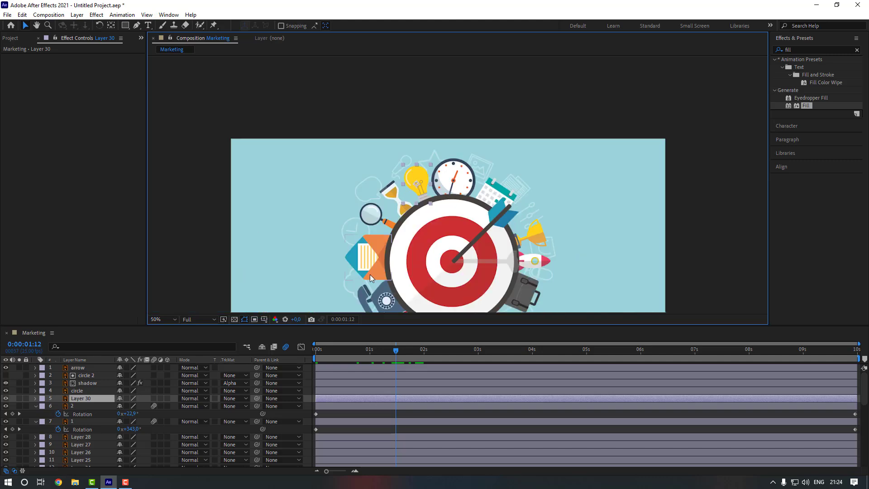
key(v)
scroll(386, 217, up, 2)
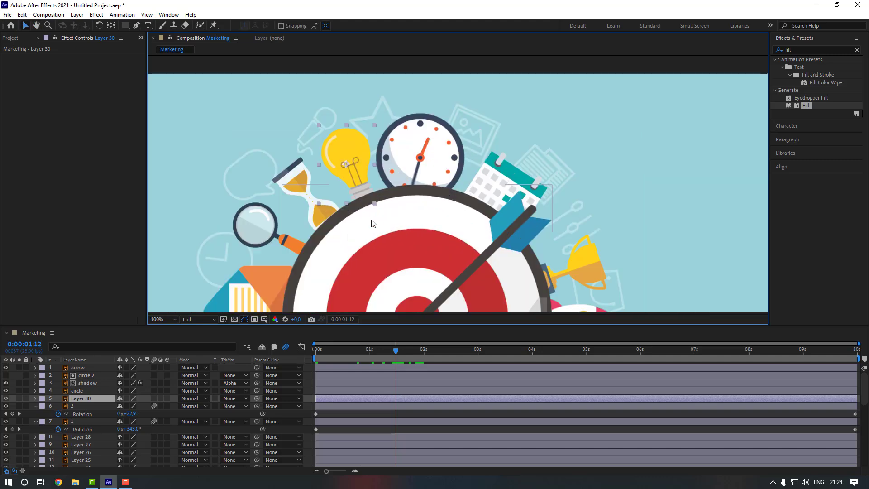
scroll(383, 237, up, 2)
click(92, 401)
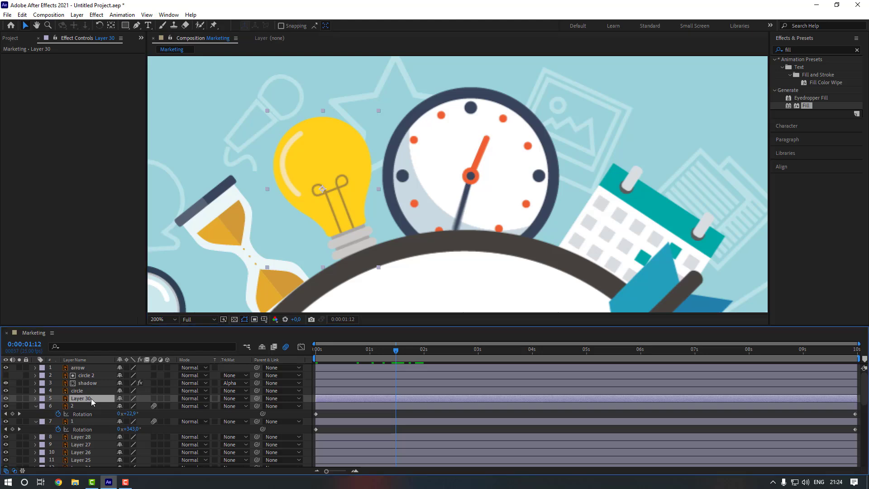
key(y)
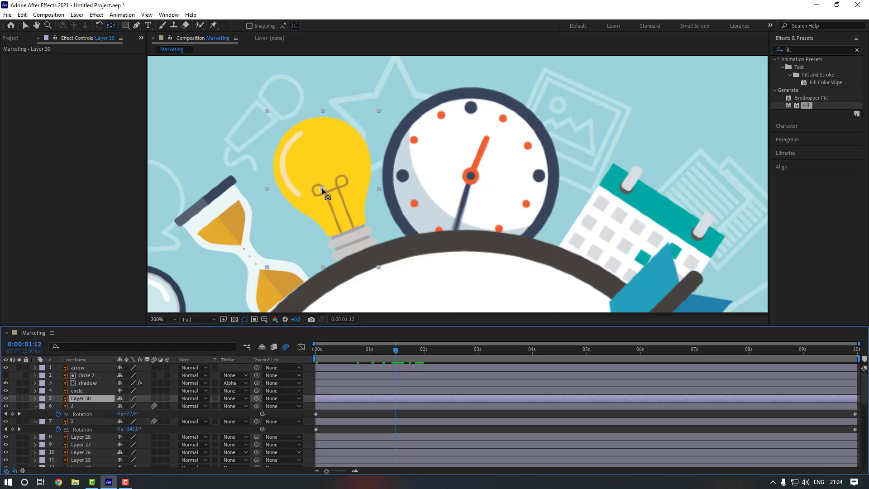
click(18, 398)
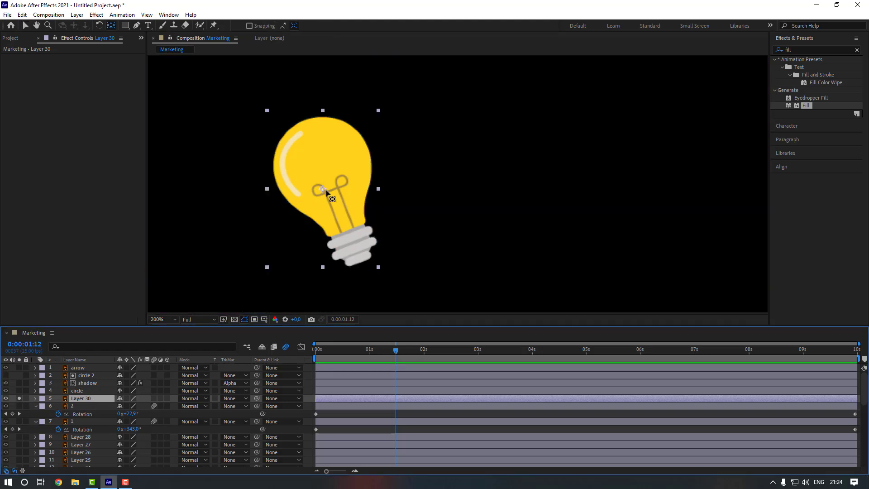
drag(323, 189, 357, 257)
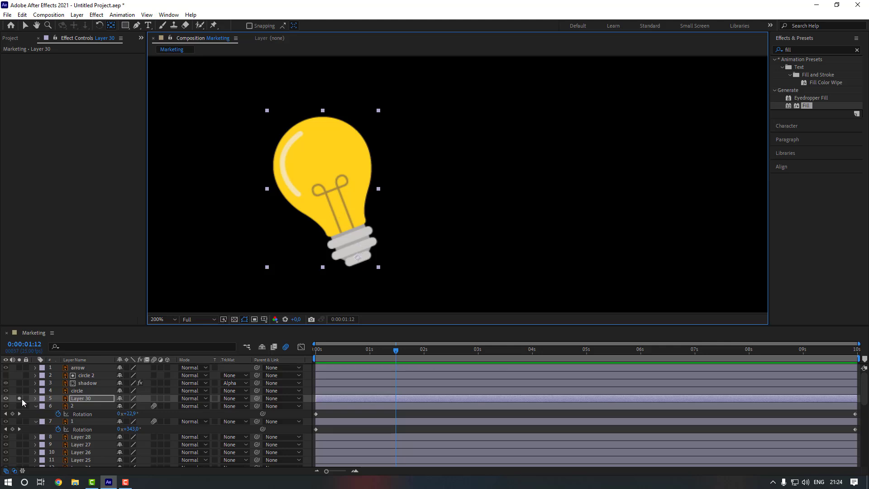
click(19, 398)
Solo the clock face's Layer 28, move its anchor point to the clock's bottom edge, and unsolo it.
click(35, 438)
click(19, 437)
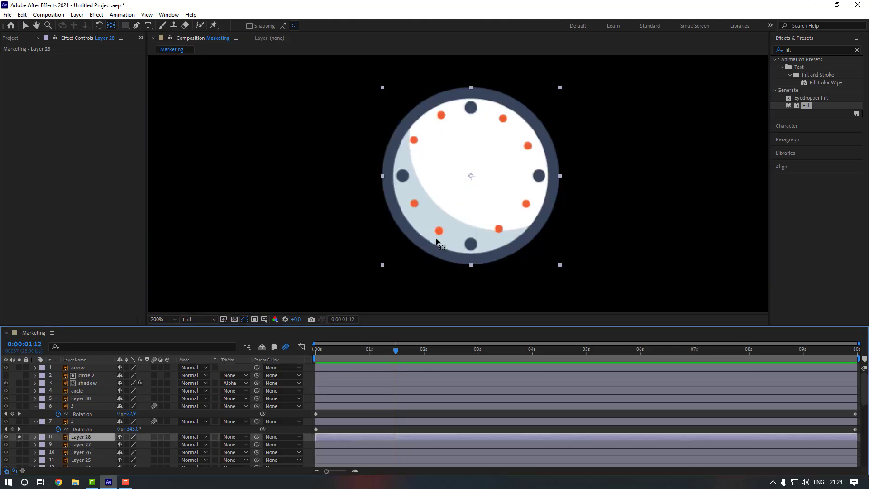
key(comma)
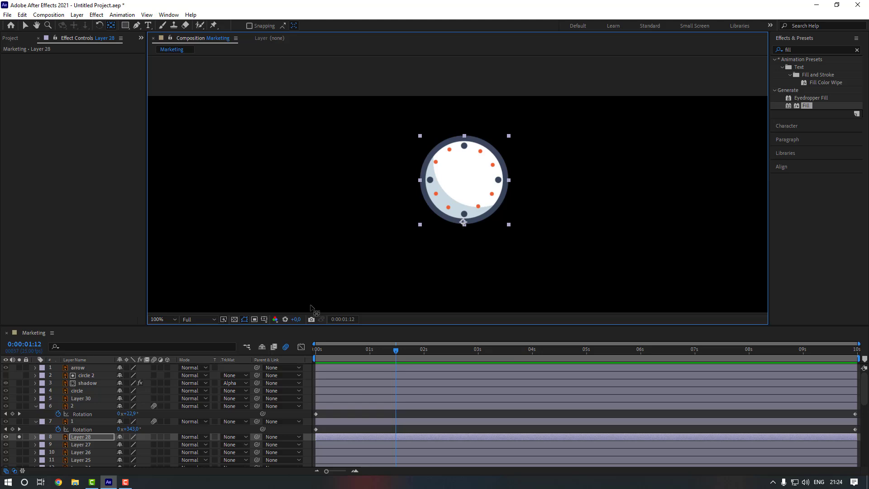
click(18, 437)
Solo the envelope's Layer 27 and move its anchor point to the middle of the envelope's right edge.
click(19, 444)
scroll(398, 229, down, 2)
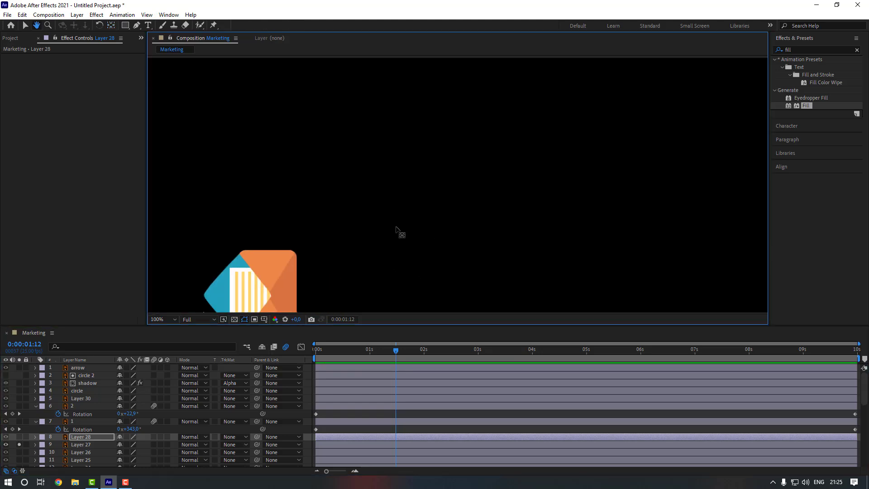
click(364, 224)
drag(368, 227, 388, 227)
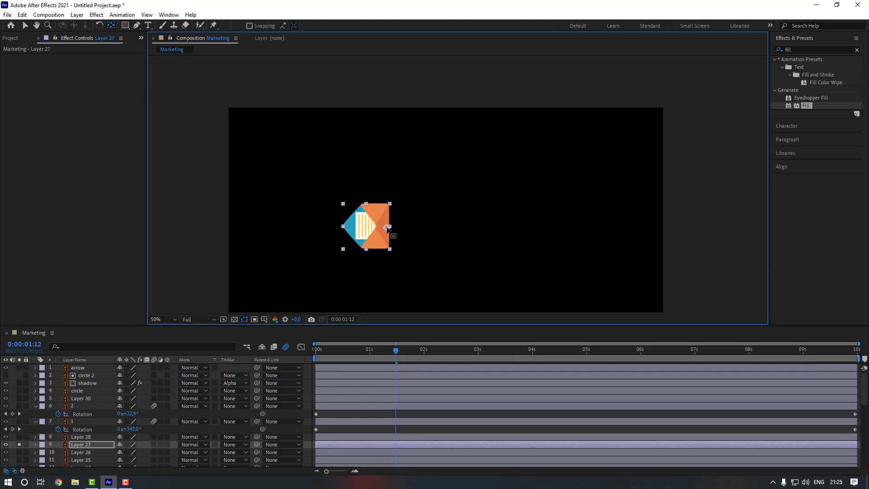
Unsolo the envelope's Layer 27 and move the anchor points of Layers 26 to 24 to the target's rim, soloing each in turn.
click(19, 444)
click(19, 452)
click(396, 169)
scroll(19, 438, down, 1)
click(19, 437)
click(19, 444)
click(19, 444)
Solo Layers 23 to 18 one at a time and move each object's anchor point to its edge along the target's rim.
click(19, 452)
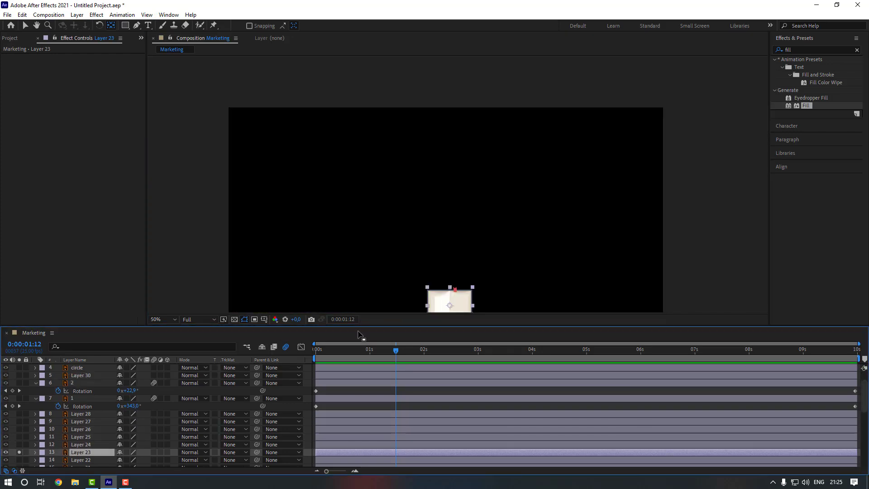
scroll(19, 447, down, 1)
click(19, 437)
click(19, 444)
click(374, 206)
click(19, 444)
click(19, 452)
click(477, 243)
click(19, 452)
scroll(19, 448, down, 1)
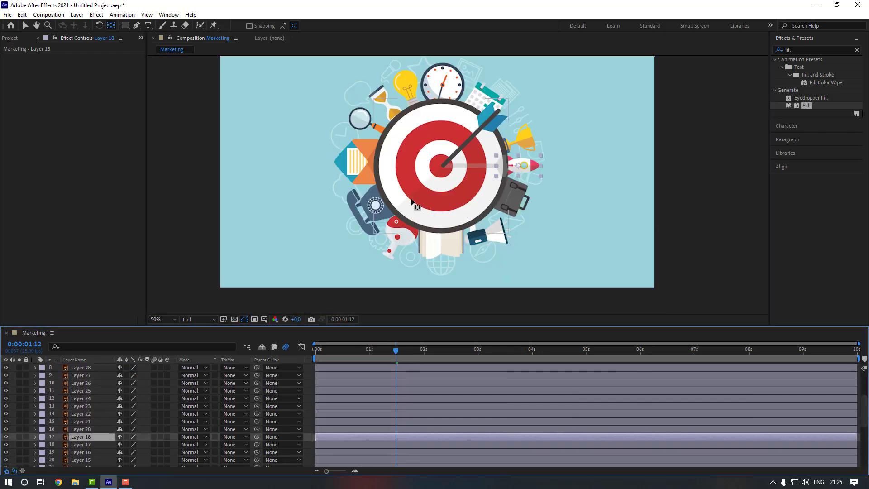
Solo the trophy's Layer 17 and the briefcase's Layer 16 in turn, moving each anchor point to the edge nearest the target.
click(19, 444)
drag(517, 139, 507, 145)
click(19, 444)
click(19, 452)
drag(512, 197, 500, 193)
click(19, 452)
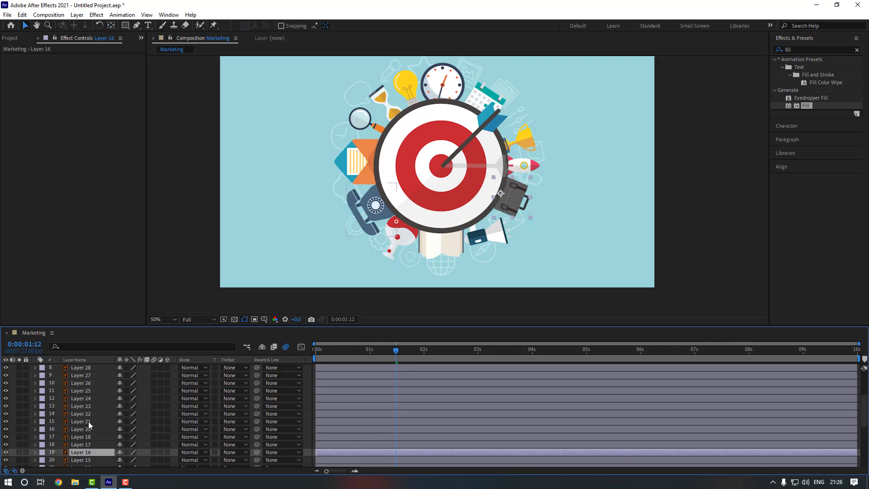
Select Layers 16 to 28 plus Layer 30 and apply Animation Composer's Overshoot Scale From Anchor Point preset as an In transition.
scroll(88, 422, up, 3)
shift+click(91, 393)
scroll(94, 400, up, 6)
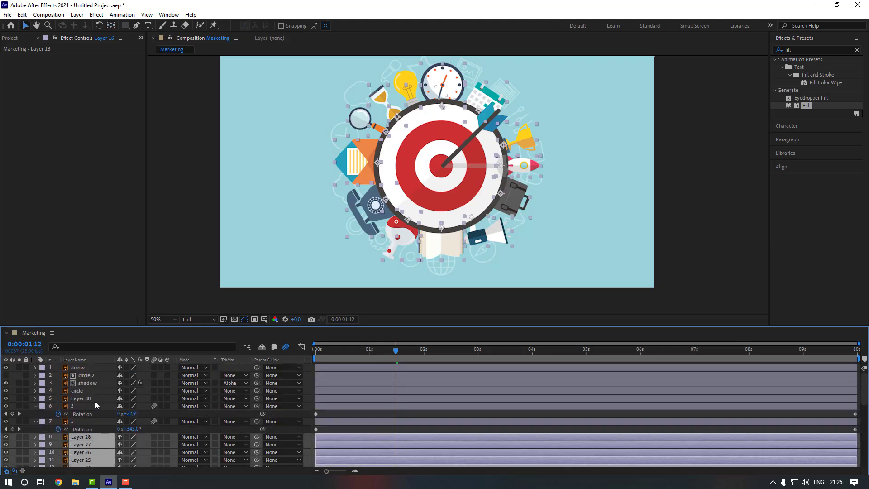
ctrl+click(91, 400)
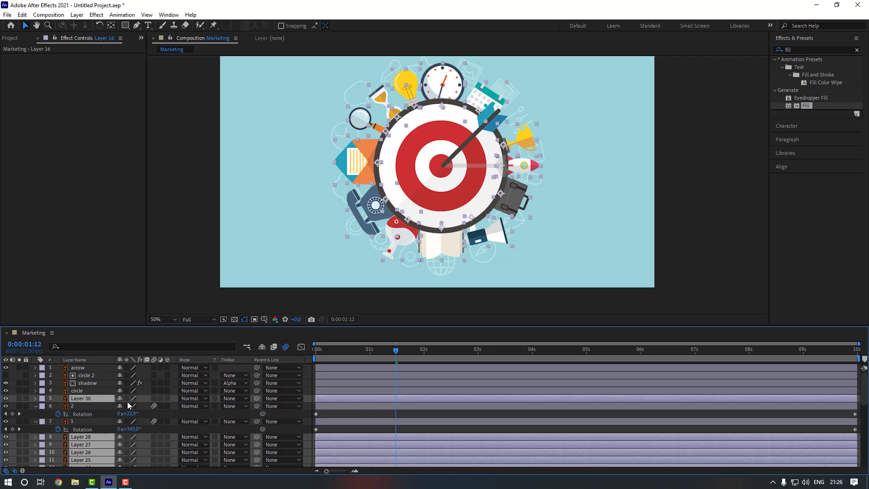
click(169, 15)
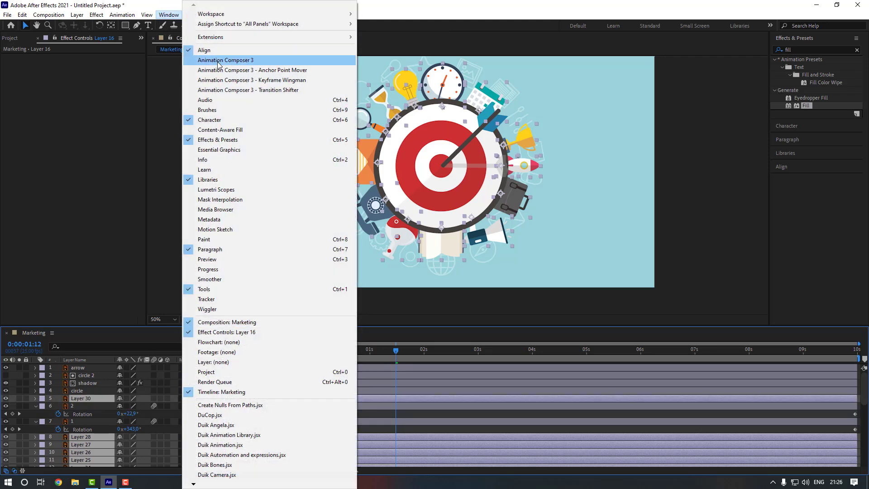
click(220, 63)
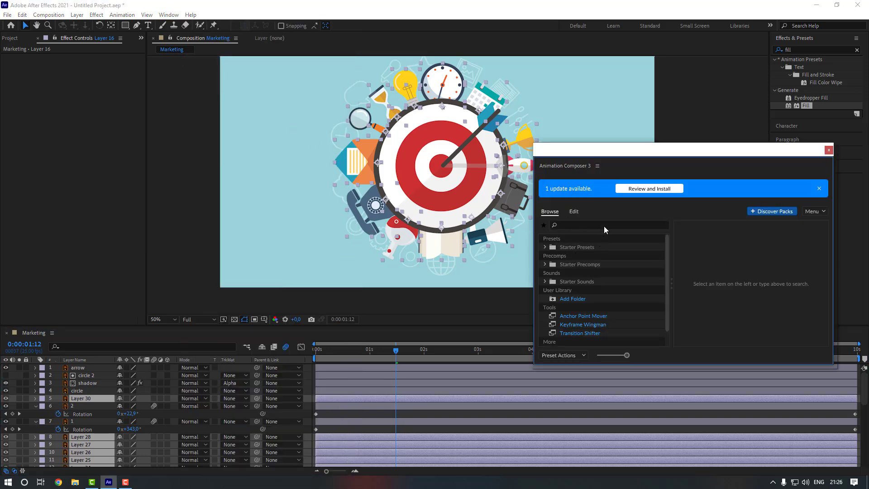
click(544, 247)
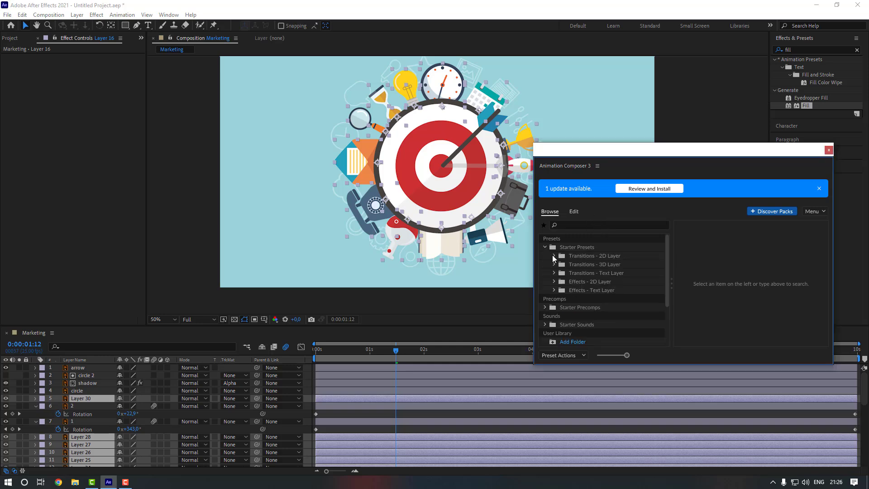
click(554, 256)
scroll(602, 290, down, 3)
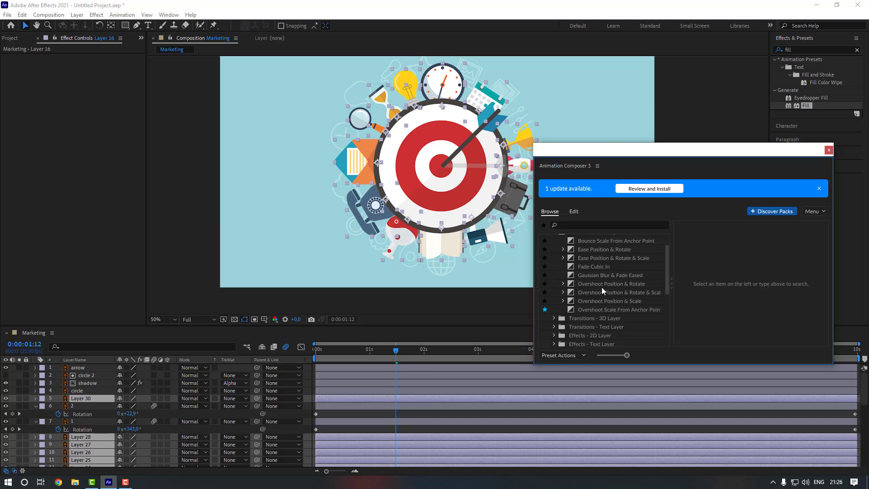
click(593, 311)
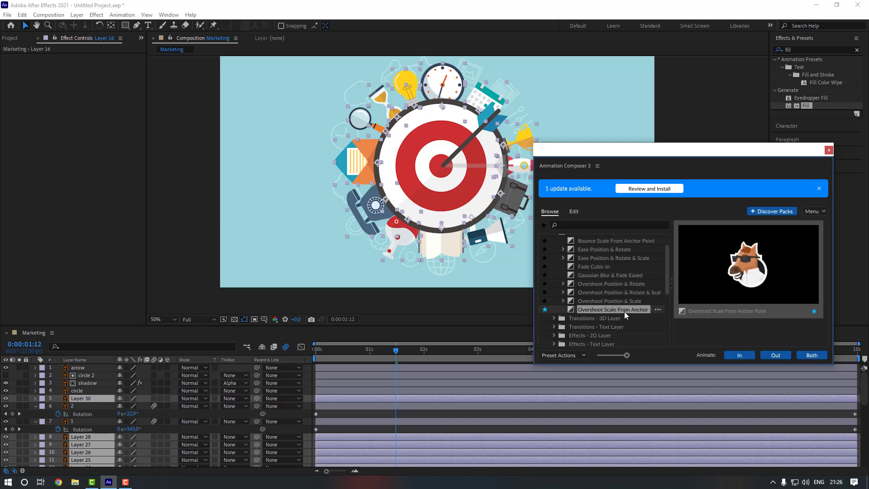
click(739, 354)
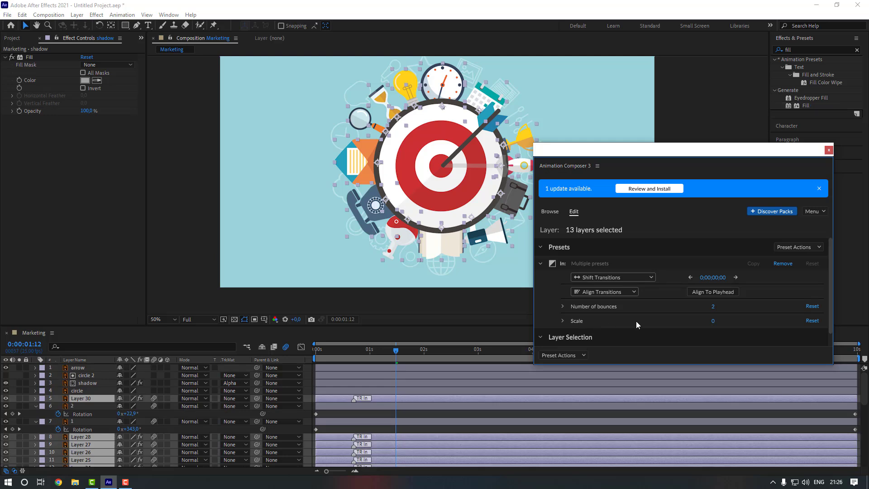
scroll(636, 321, down, 1)
Apply the Cosine Rotate preset from Effects - 2D Layer, 2D Layer Transformations, to the selected object layers.
click(552, 211)
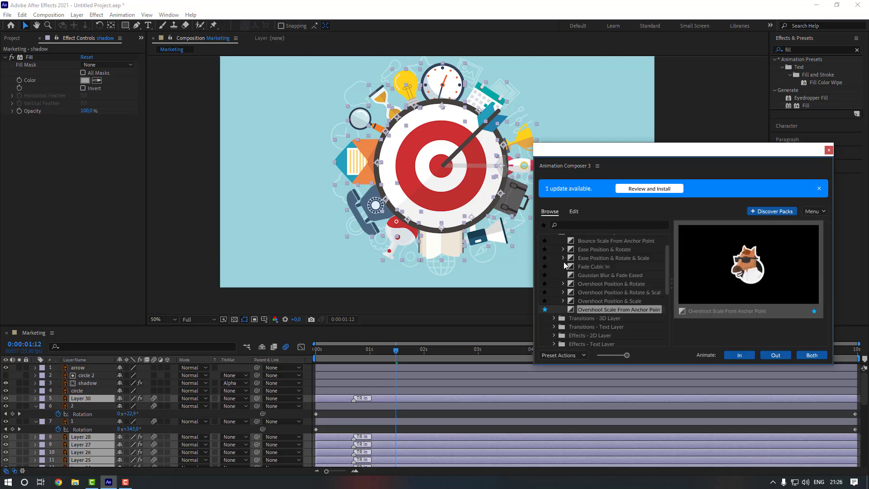
click(555, 256)
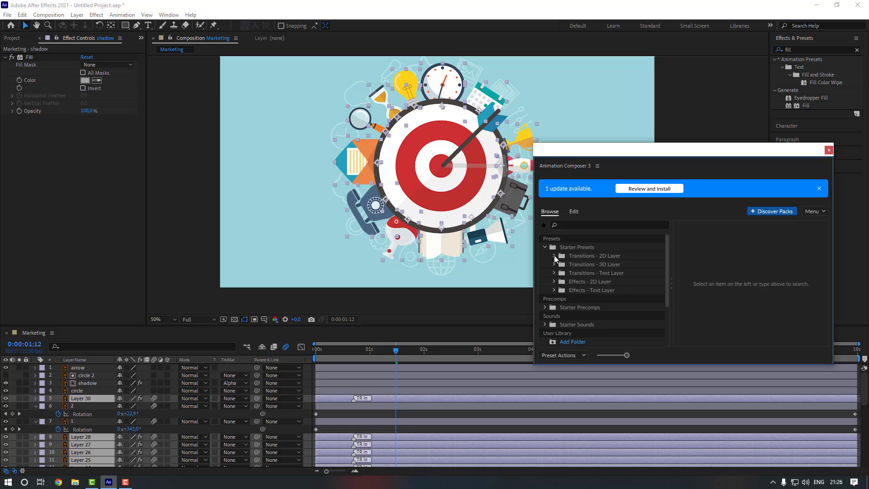
click(553, 282)
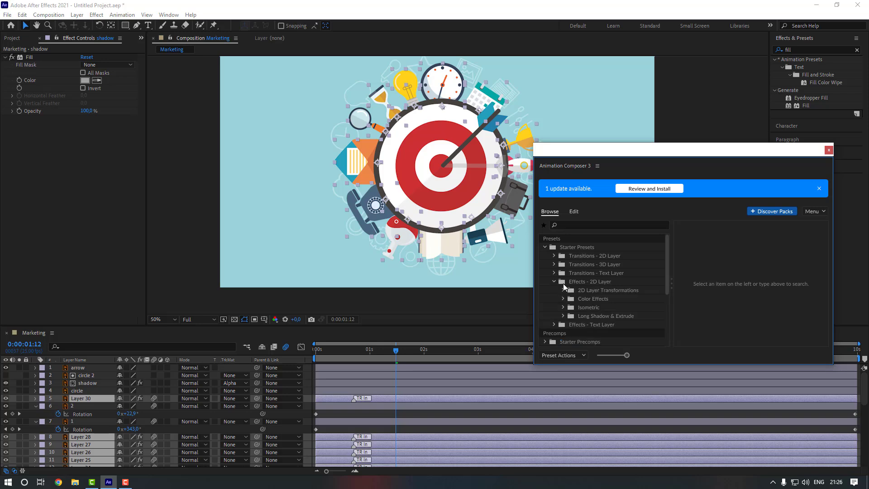
click(563, 291)
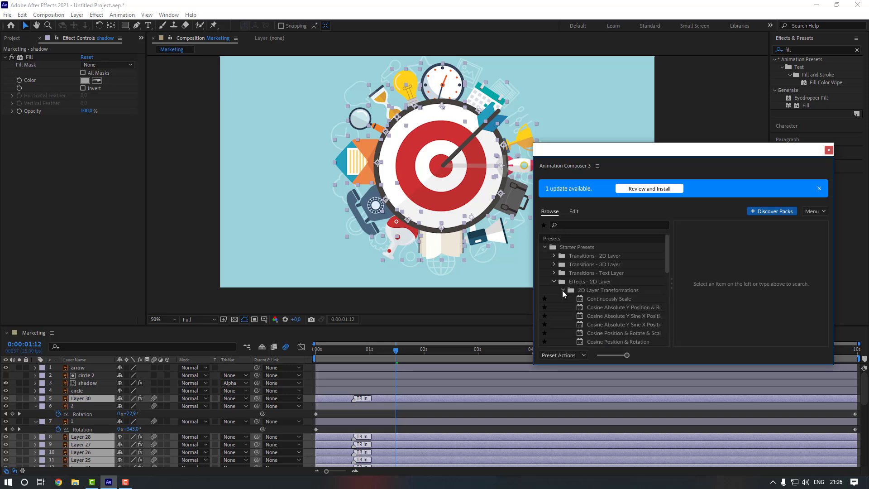
scroll(574, 295, down, 1)
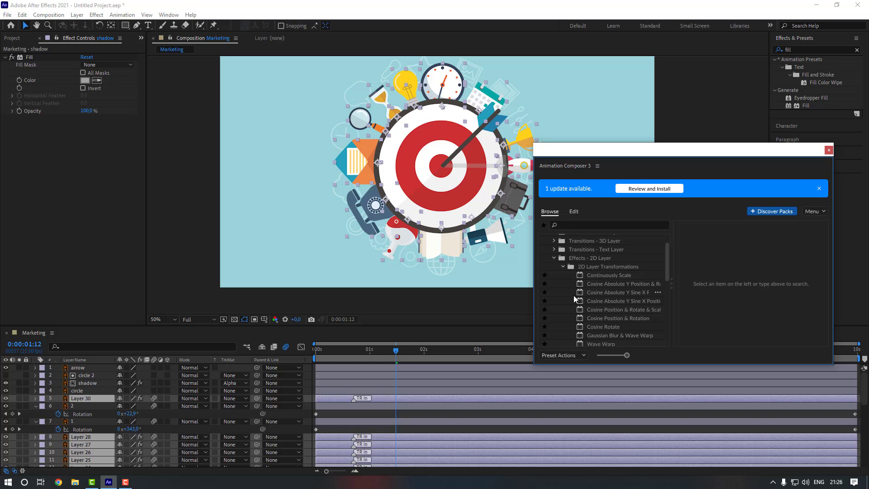
click(596, 328)
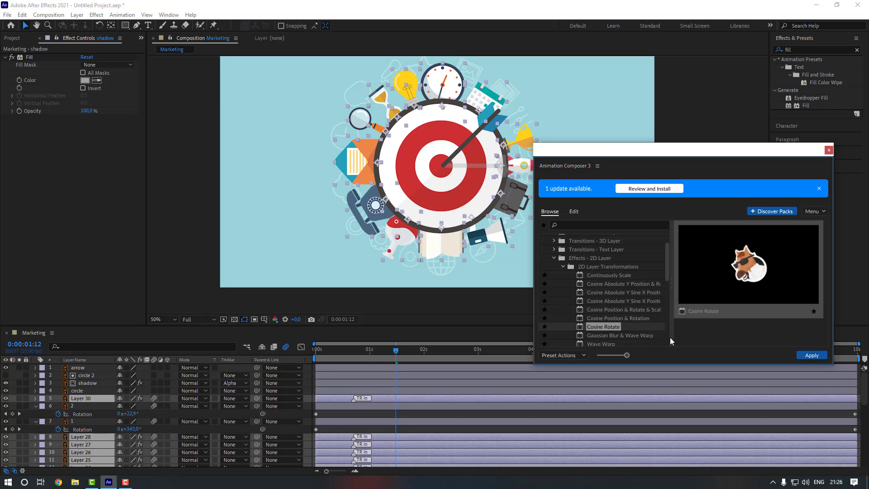
click(810, 355)
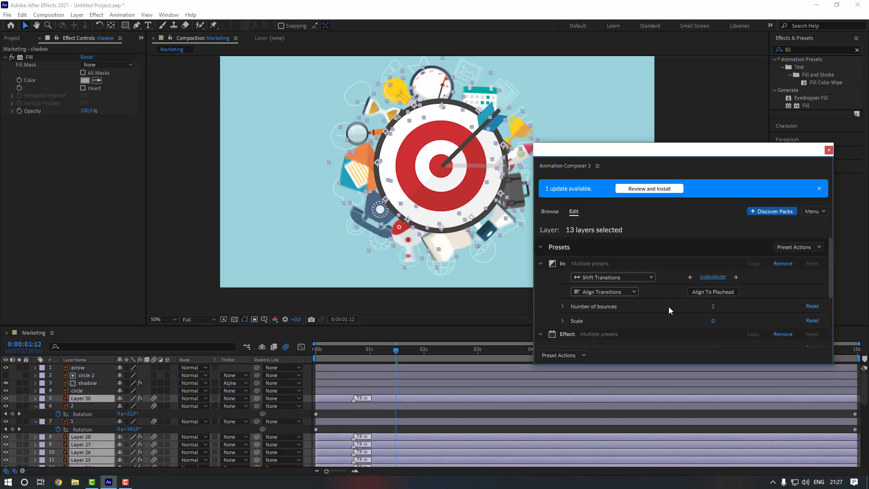
Set the Cosine Rotate effect's intensity to 20 for all selected layers and close Animation Composer.
scroll(669, 306, down, 2)
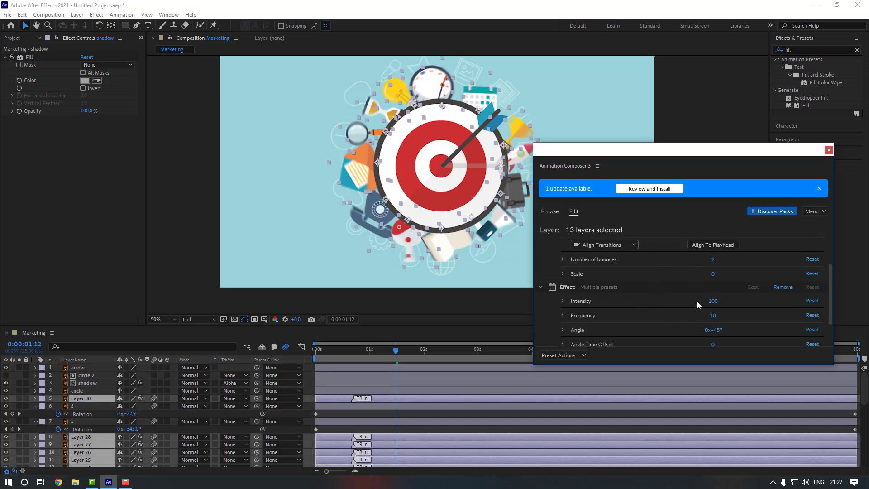
click(711, 301)
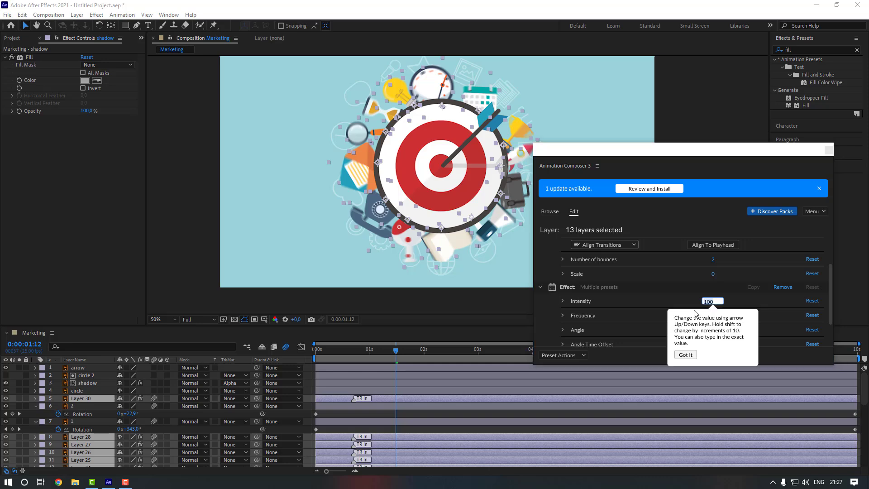
text(20)
key(Return)
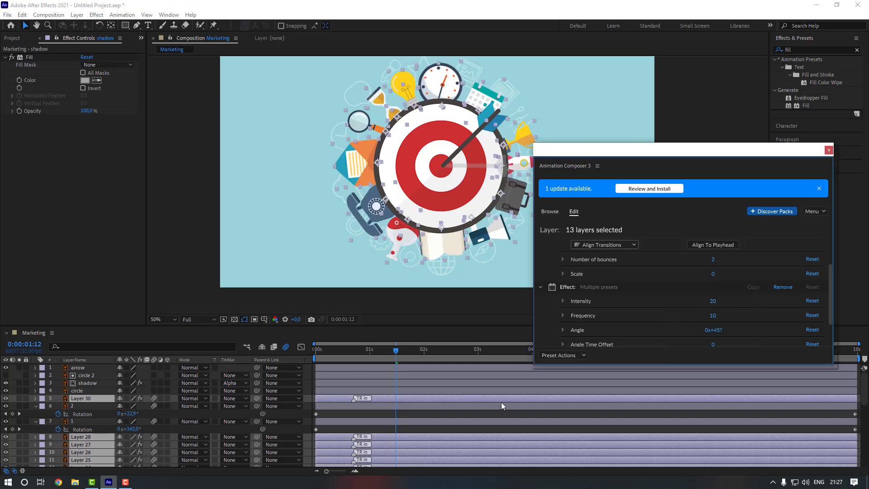
click(829, 149)
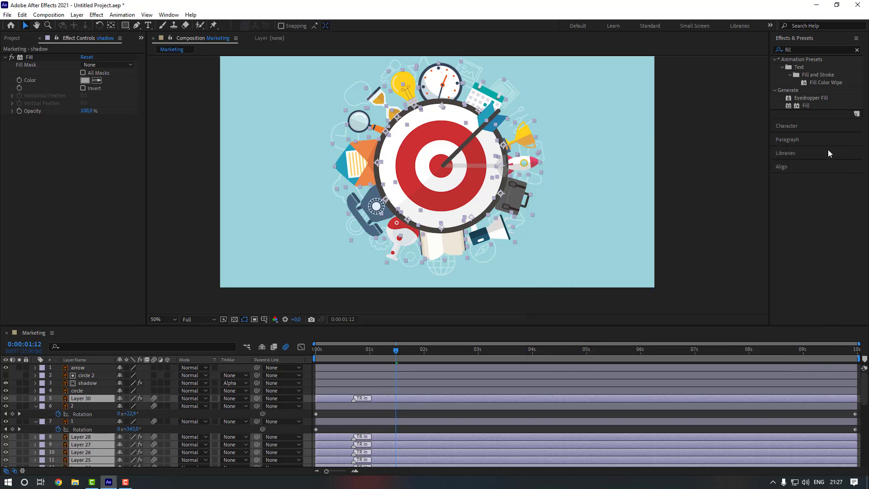
Deselect the layers and preview the object animation from the start of the composition.
click(422, 412)
key(Home)
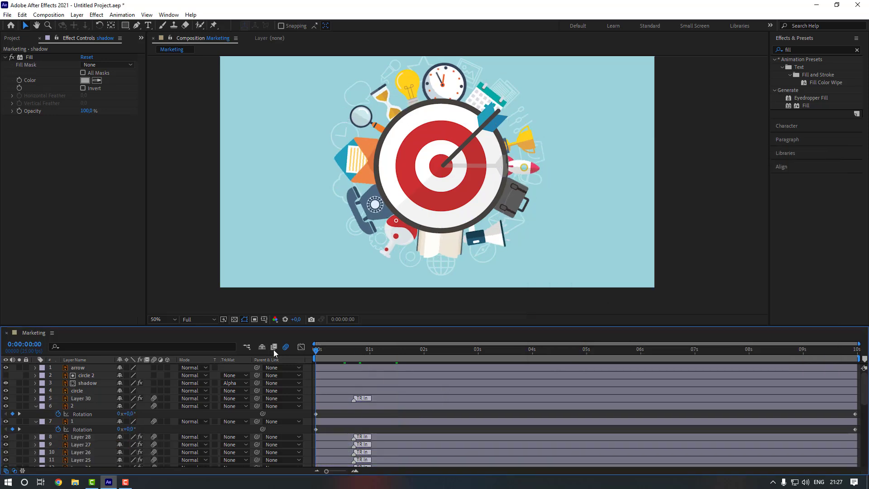
key(space)
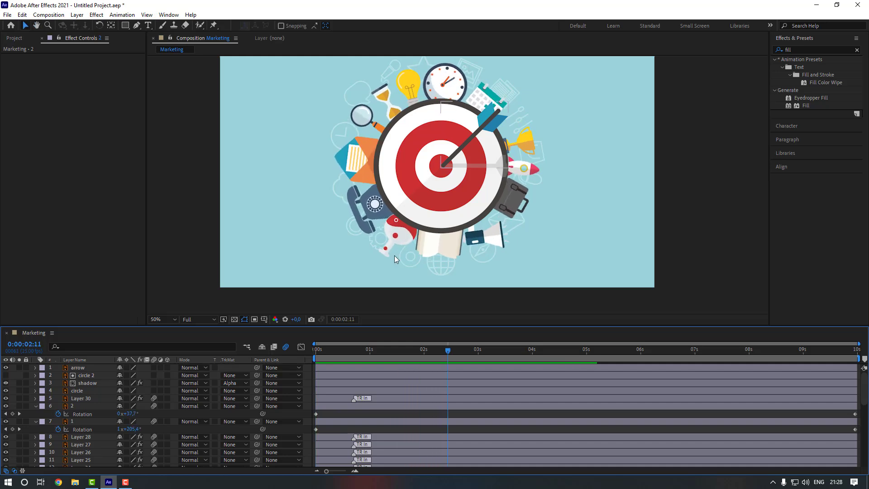
key(space)
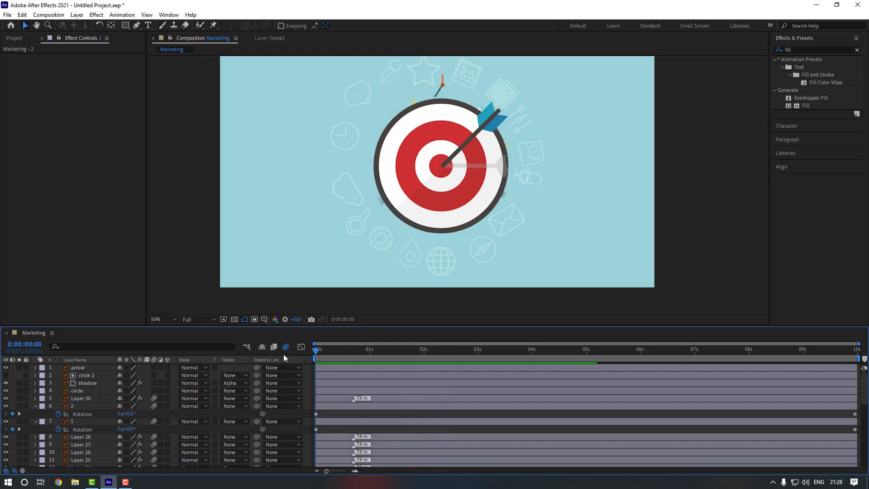
Parent clock-hand layers 1 and 2 to the clock face's Layer 28.
click(80, 422)
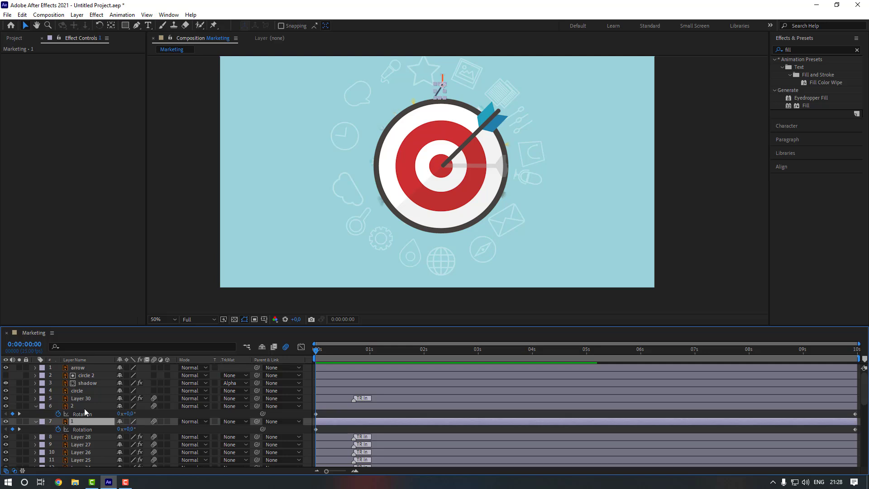
ctrl+click(86, 406)
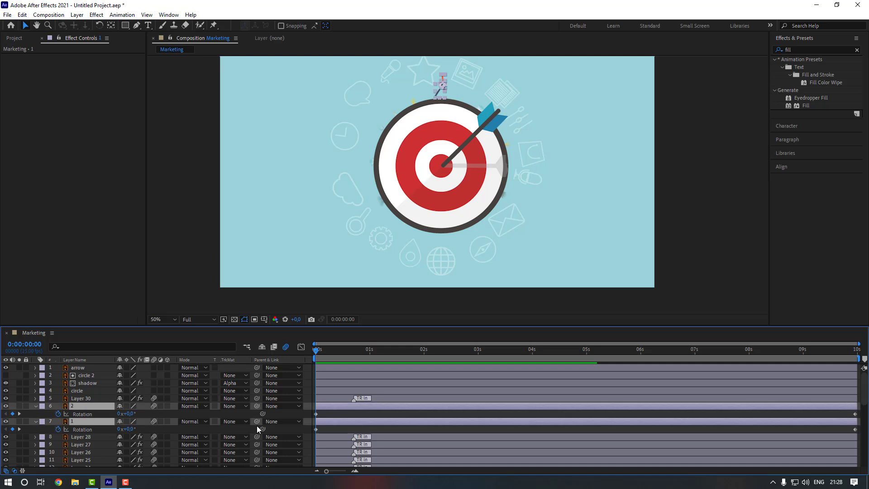
drag(257, 423, 98, 437)
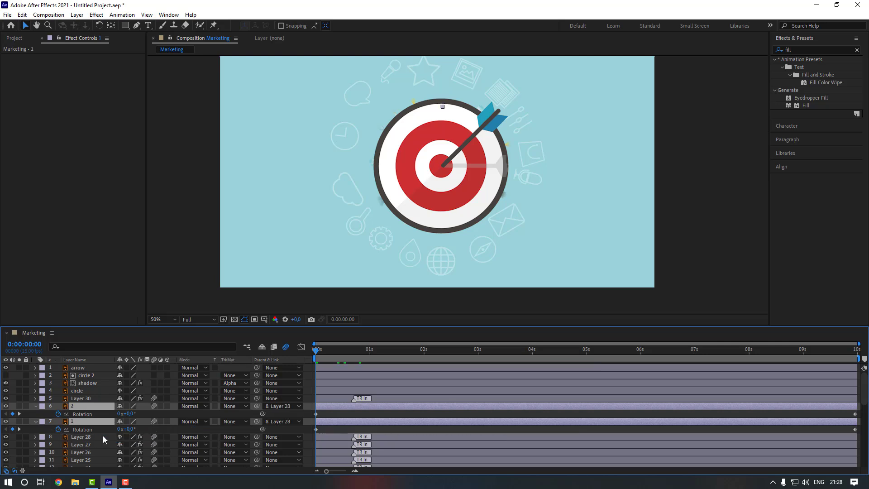
At 0:00:01:02, move both clock hands back to the centre of the clock face and preview the animation.
drag(332, 352, 374, 352)
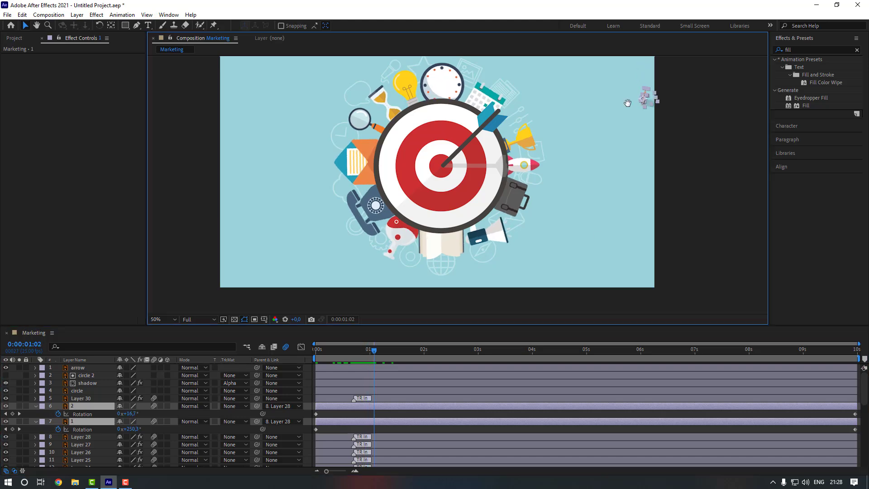
drag(626, 97, 594, 127)
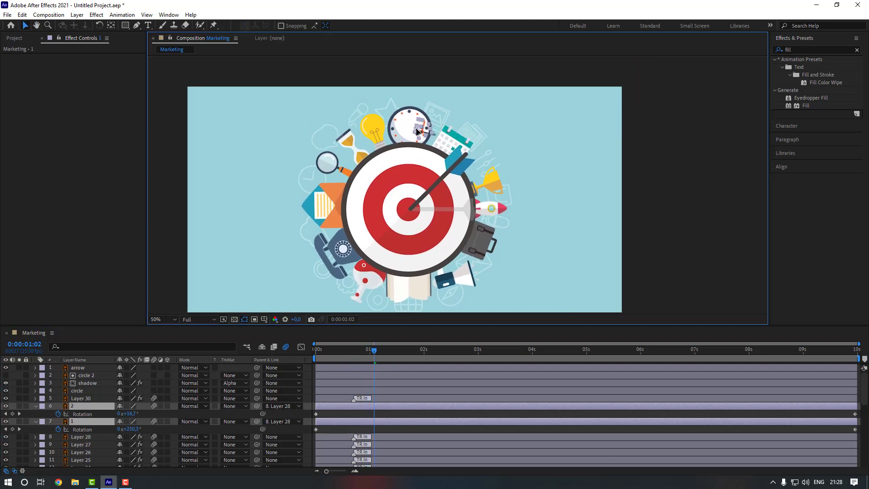
scroll(412, 127, up, 4)
drag(544, 324, 551, 359)
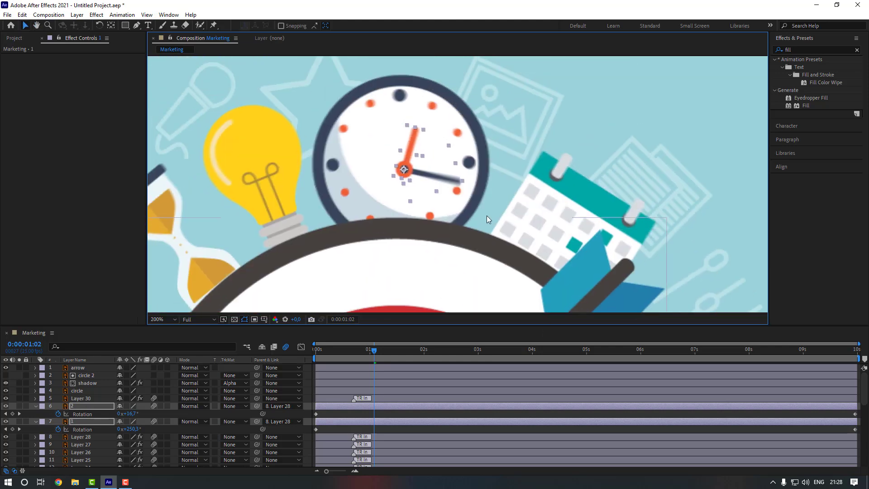
drag(402, 169, 393, 166)
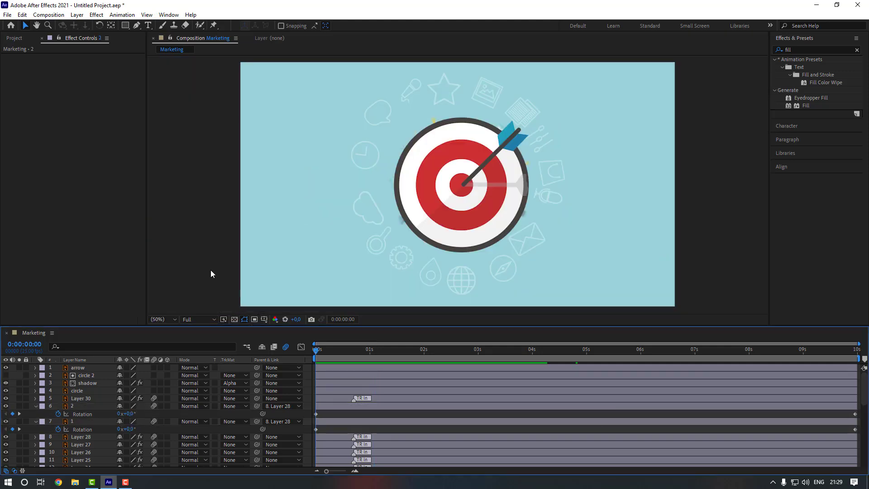
key(space)
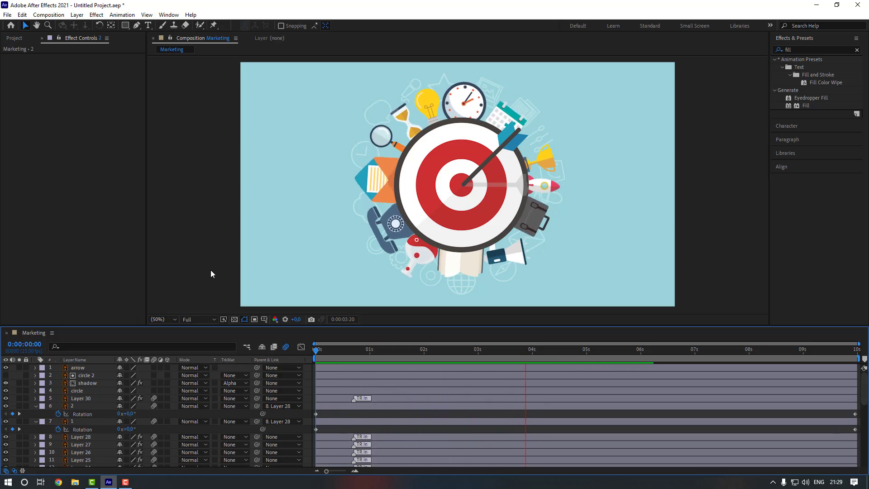
Stagger the object layers in the timeline, starting each progressively later from Layer 17 up to Layer 28, and delay Layer 30 as well.
scroll(344, 398, down, 3)
click(326, 422)
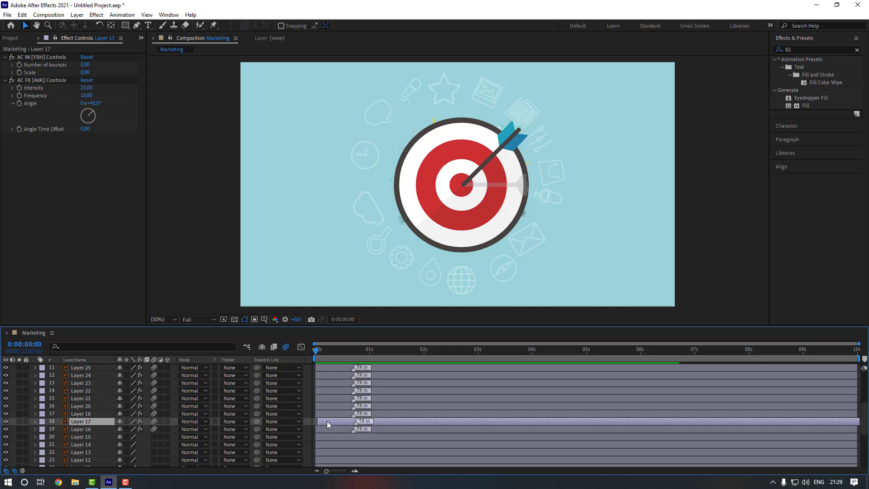
drag(327, 419, 354, 385)
scroll(346, 389, up, 1)
drag(333, 399, 363, 391)
drag(333, 385, 373, 399)
scroll(357, 390, up, 1)
scroll(338, 403, up, 3)
click(339, 399)
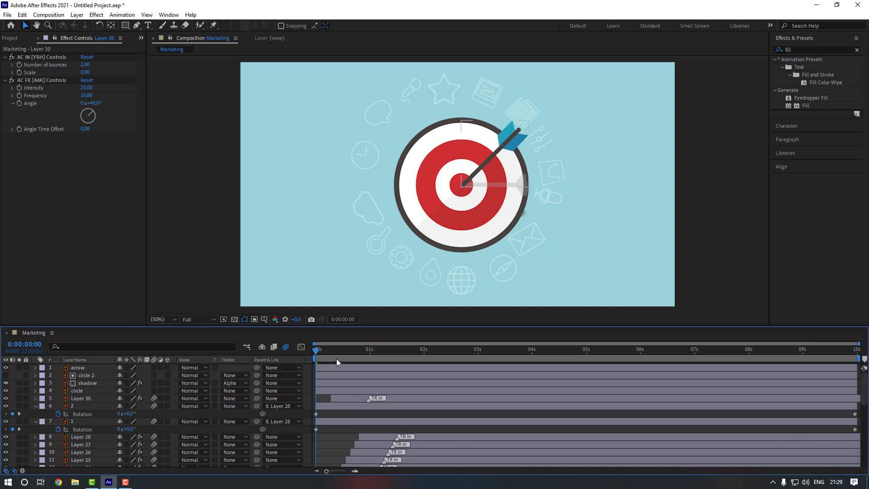
Preview the animation and tighten the stagger by shifting the object layers from Layer 17 up to Layer 28, plus Layer 30, earlier.
key(space)
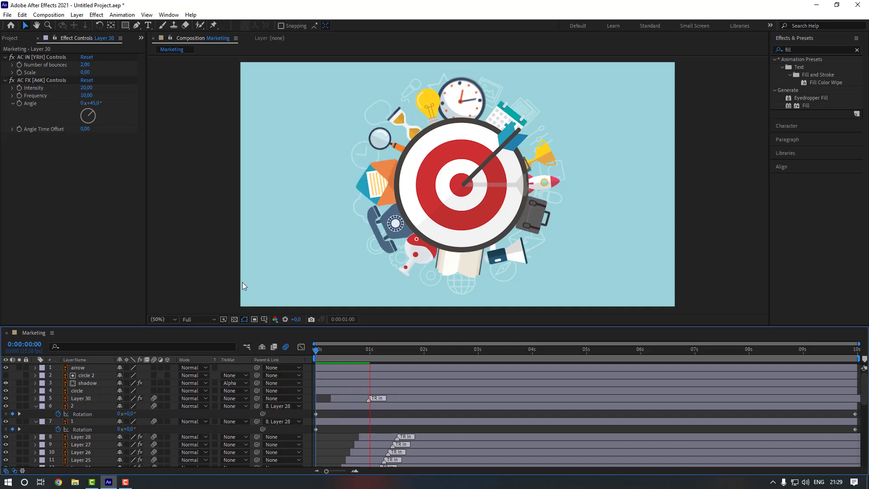
scroll(349, 428, down, 5)
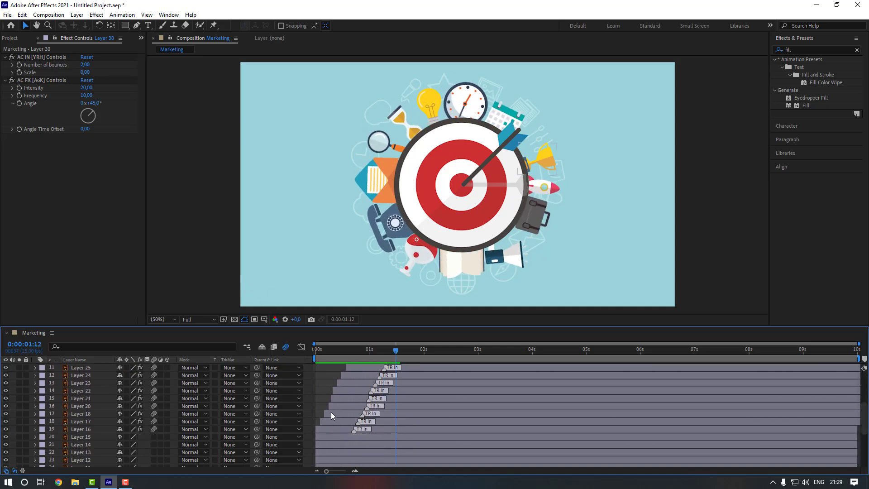
click(326, 423)
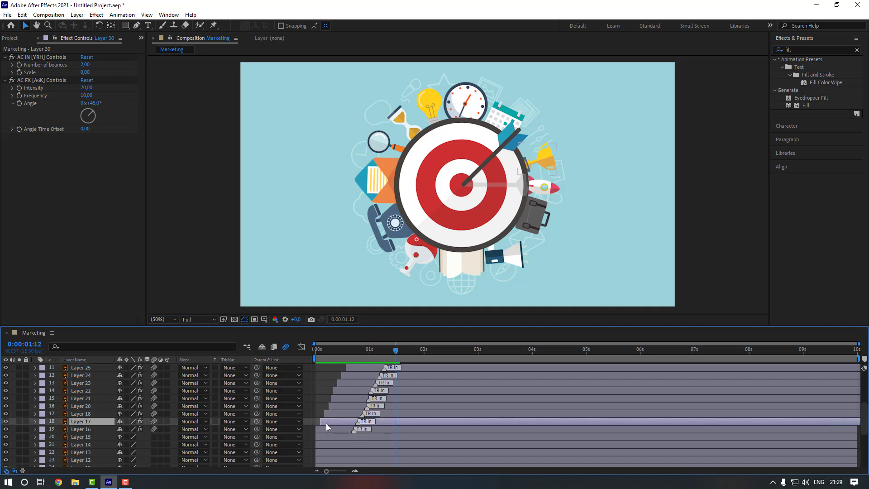
drag(330, 415, 333, 400)
drag(343, 393, 339, 393)
drag(350, 384, 347, 377)
scroll(360, 383, up, 1)
drag(360, 369, 354, 383)
scroll(355, 391, up, 1)
drag(361, 397, 335, 390)
scroll(337, 394, up, 2)
drag(371, 398, 332, 399)
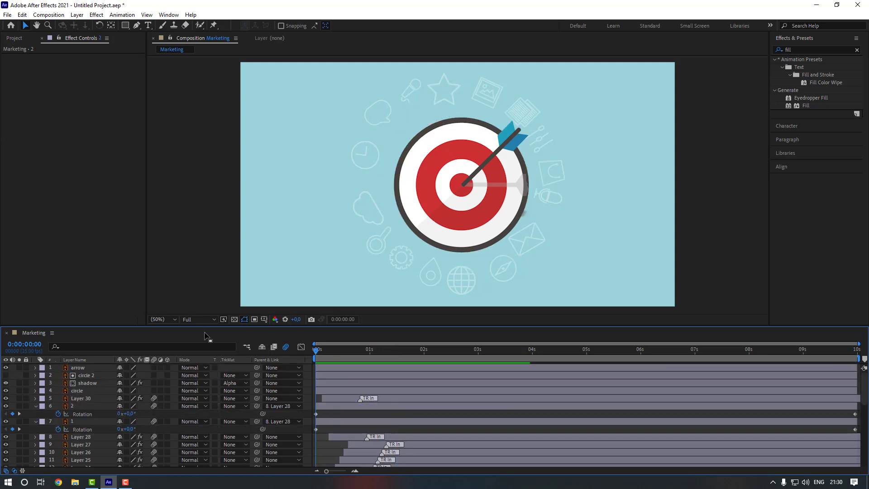
key(space)
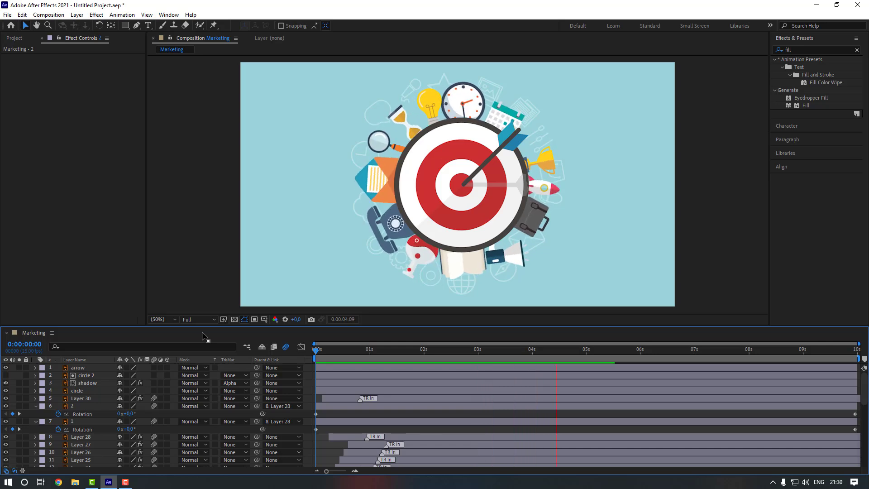
key(space)
Apply the Wiggle - position preset to Layer 15, the picture-frame outline icon.
scroll(94, 419, down, 5)
click(93, 420)
click(89, 415)
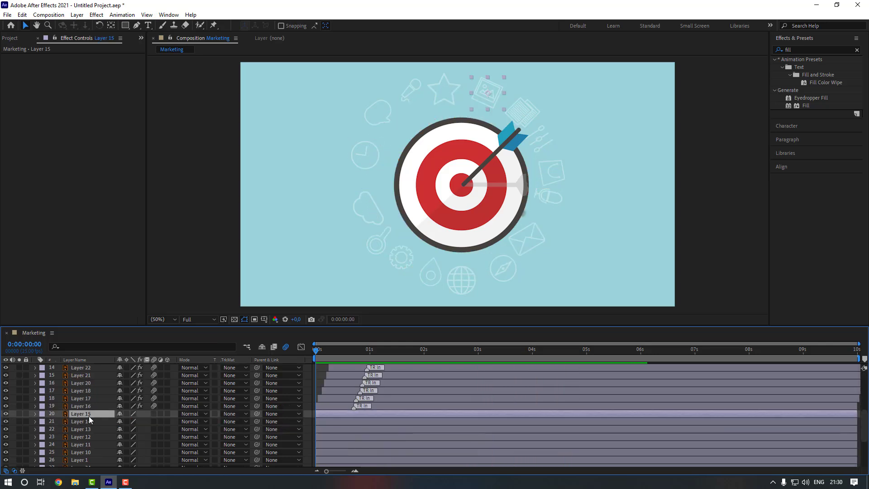
click(810, 50)
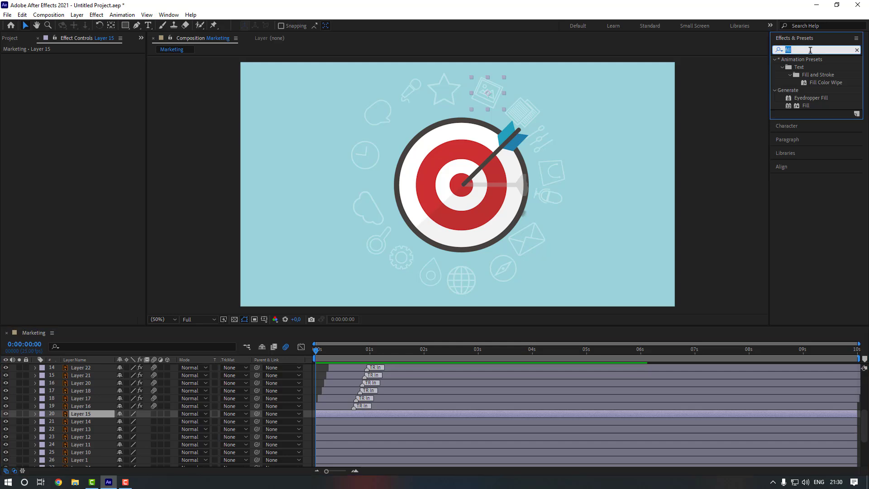
text(wiggle)
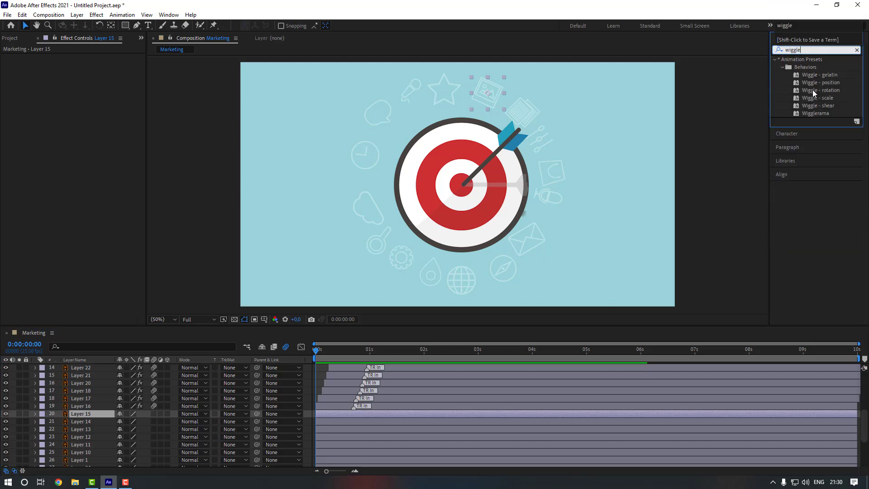
click(814, 84)
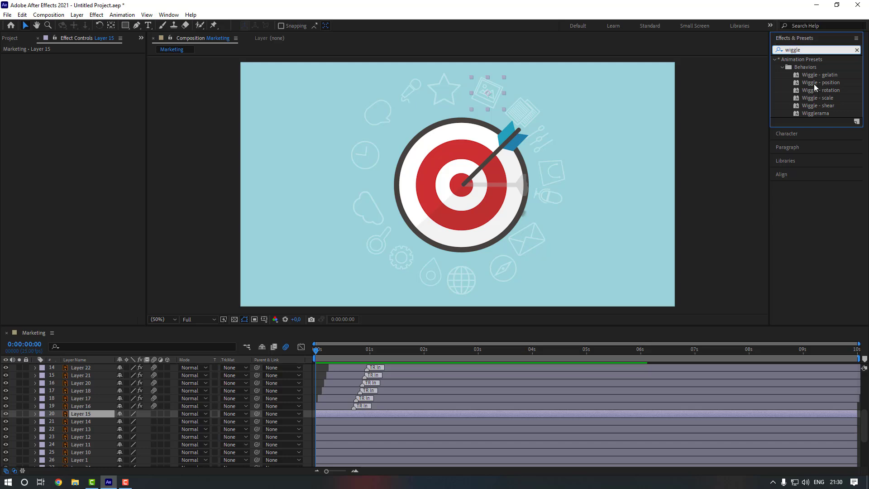
click(814, 83)
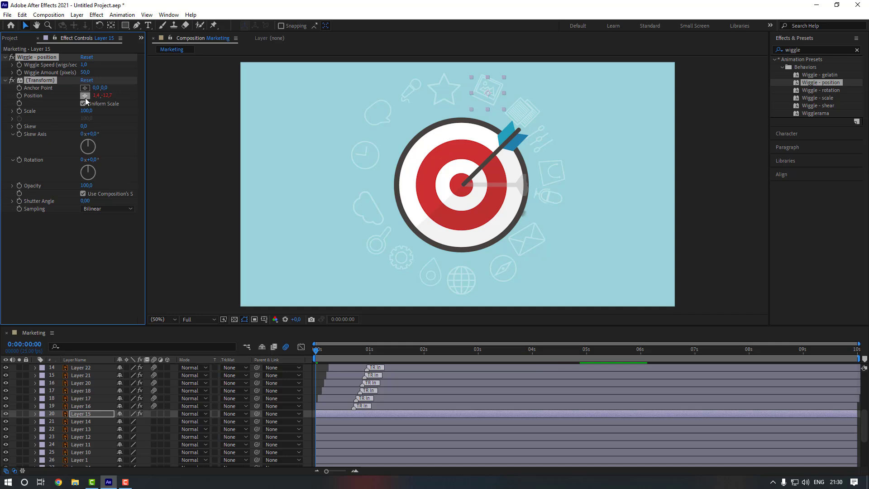
Set Layer 15's Wiggle Amount to 30 pixels and preview the layer soloed.
click(84, 73)
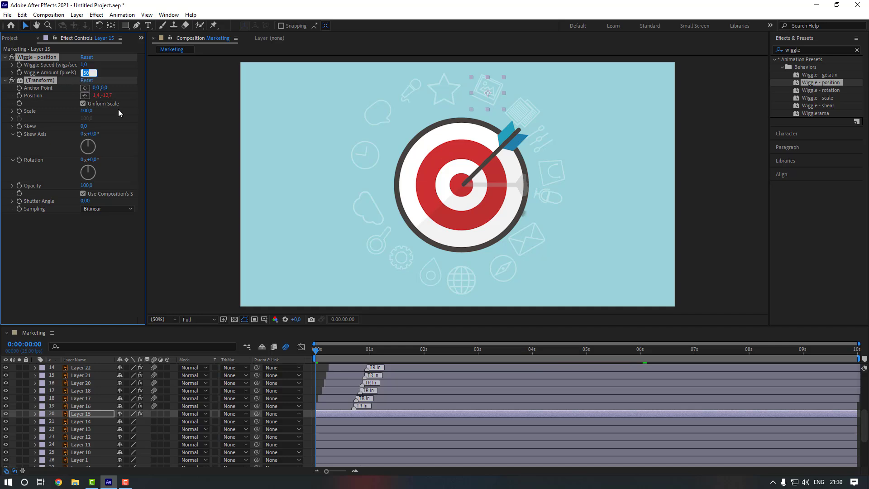
text(30)
key(Return)
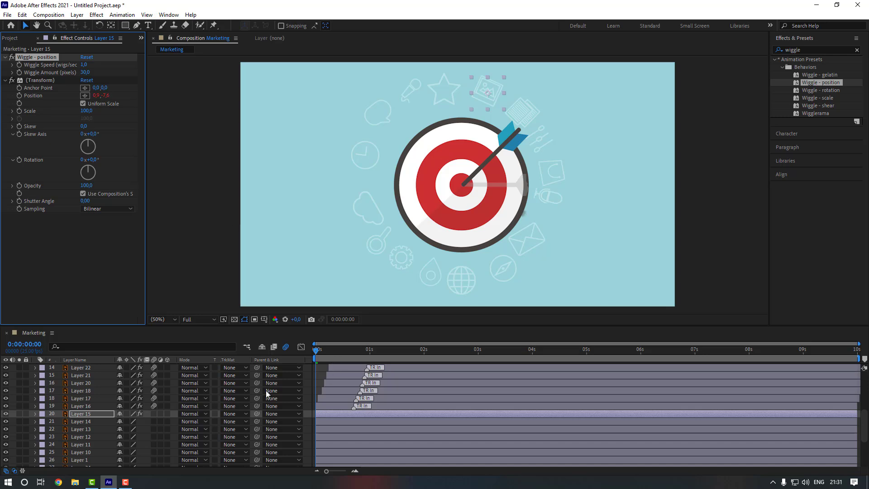
click(19, 415)
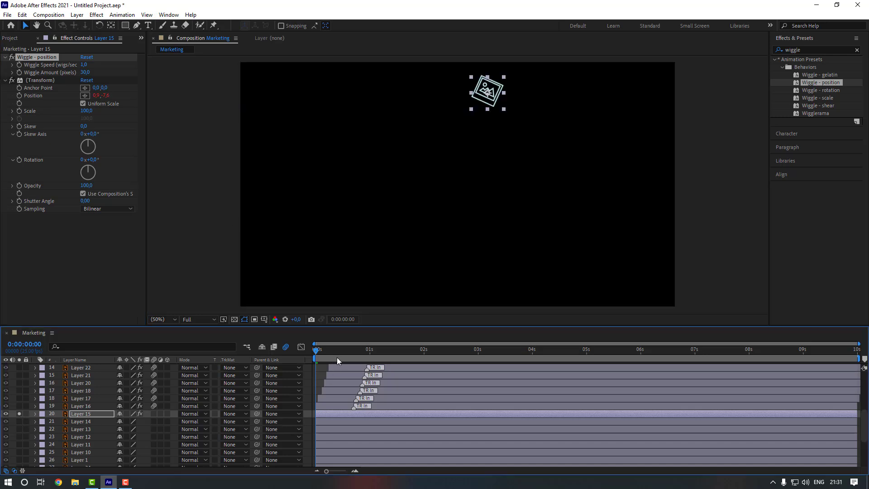
key(space)
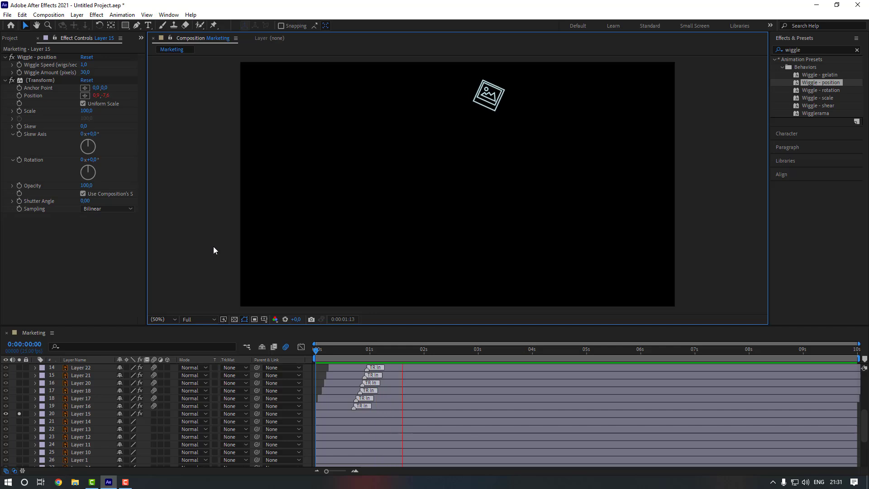
click(268, 359)
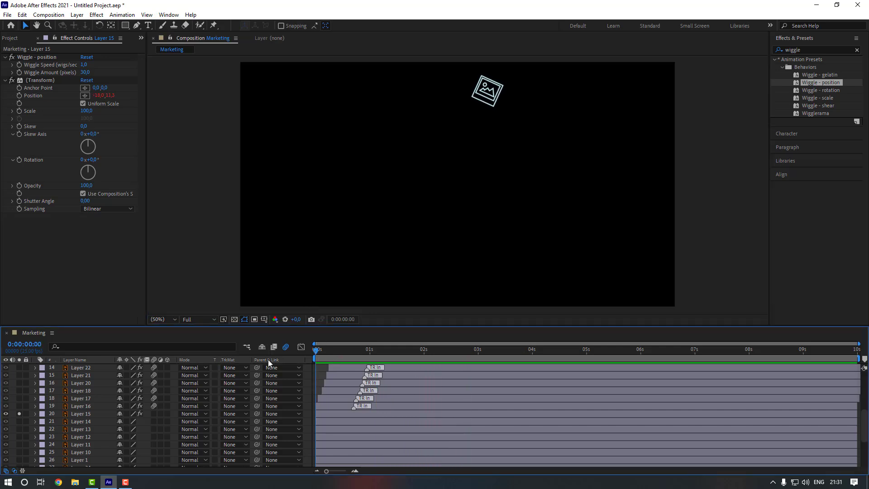
Unsolo Layer 15 and copy its Wiggle - position and Transform effects to all outline icon layers from Layer 14 down to Layer 3.
click(40, 58)
shift+click(39, 80)
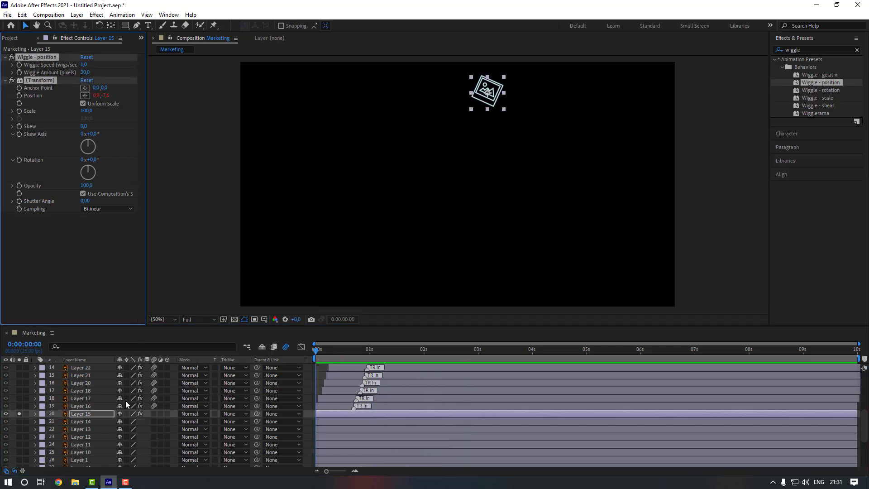
click(19, 414)
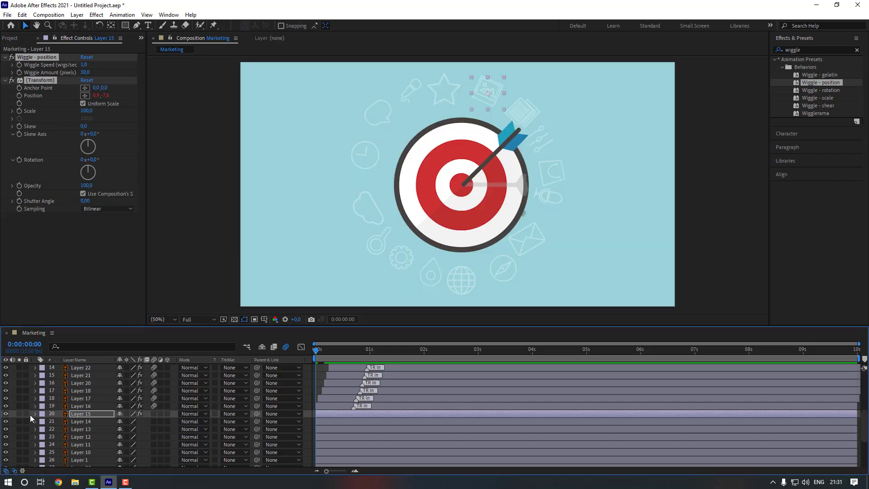
click(84, 422)
scroll(85, 423, down, 5)
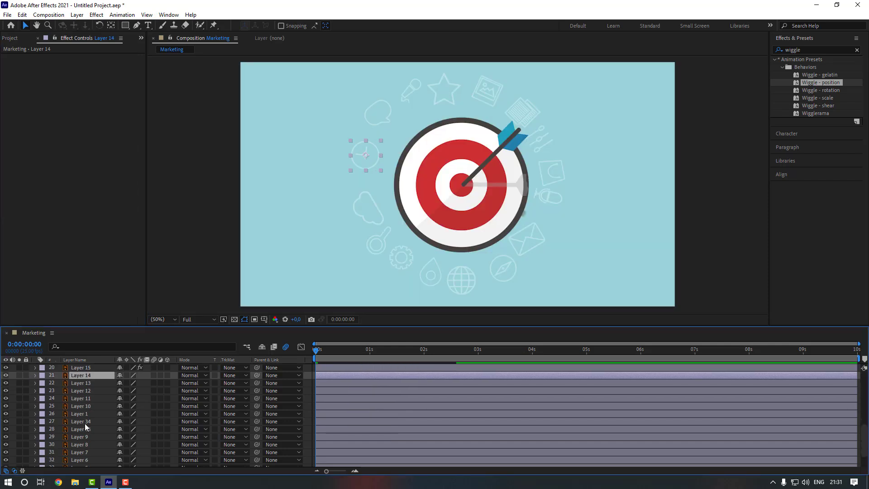
shift+click(89, 455)
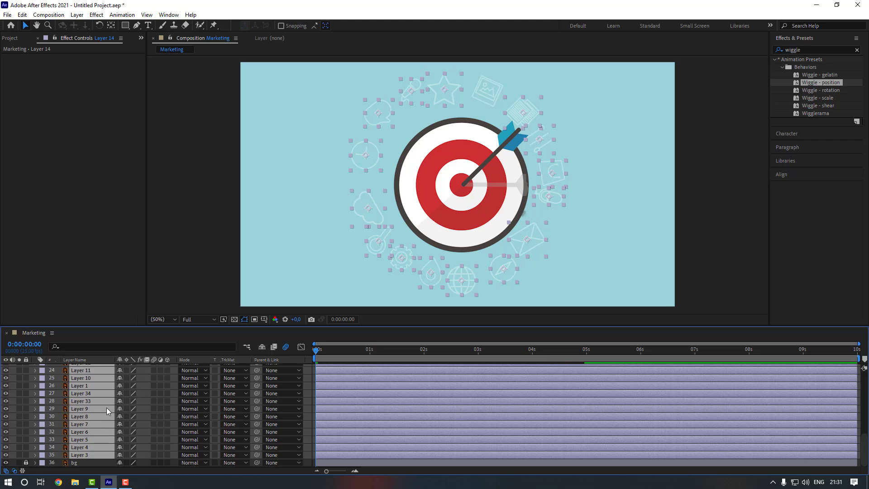
key(ctrl+v)
Deselect the layers and preview the full animation with the wiggling outline icons.
scroll(108, 399, up, 5)
click(330, 381)
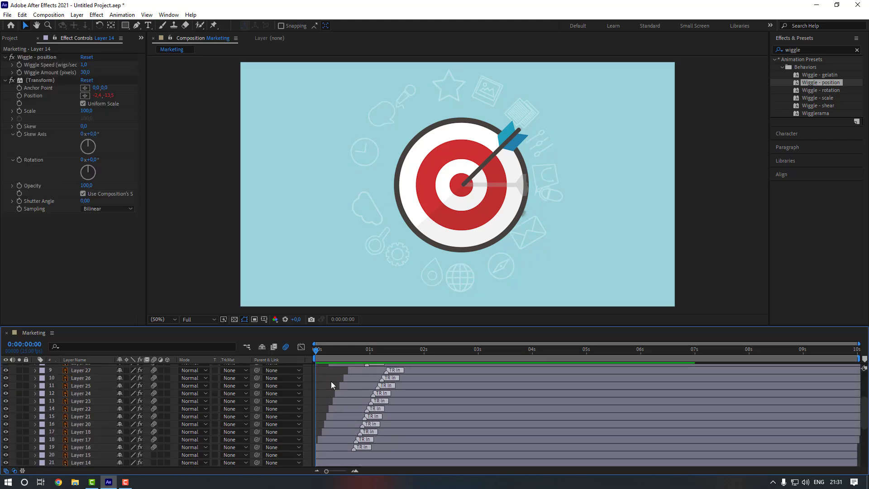
key(space)
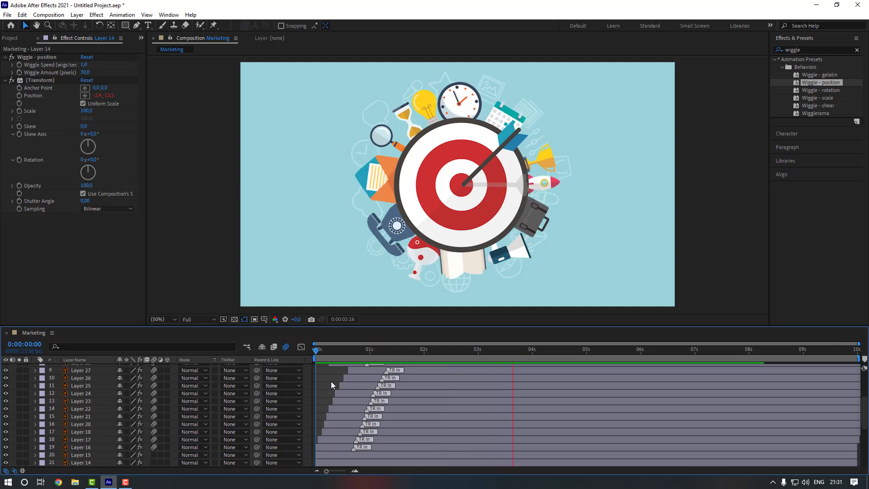
key(space)
Select all outline icon and object layers from Layer 3 up to Layer 28, together with Layer 30, for parenting.
click(88, 454)
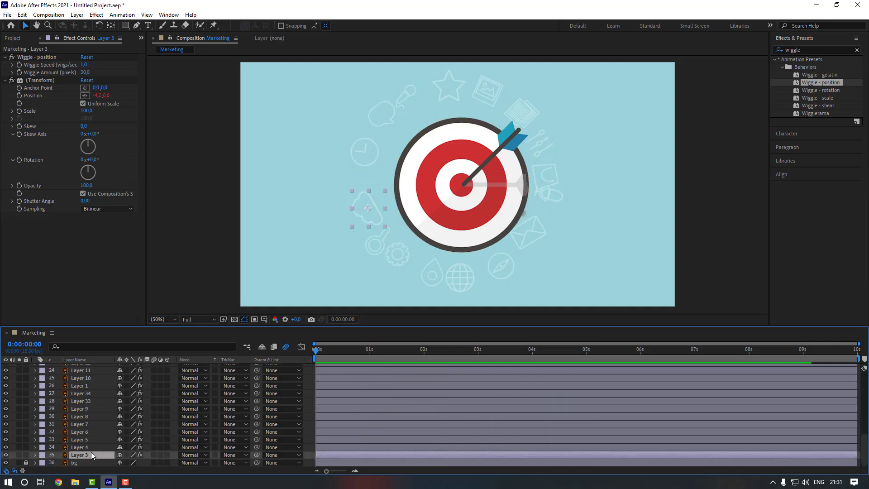
scroll(91, 452, up, 2)
scroll(91, 395, up, 1)
shift+click(89, 408)
scroll(93, 403, up, 1)
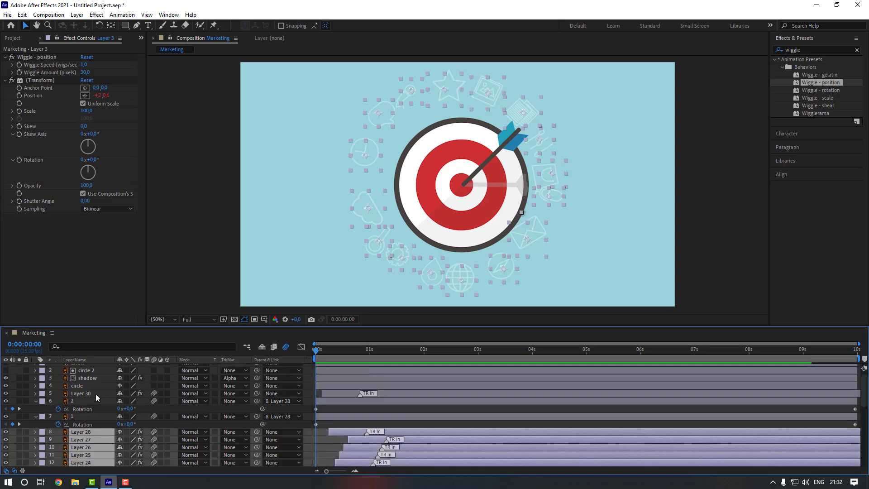
ctrl+click(95, 394)
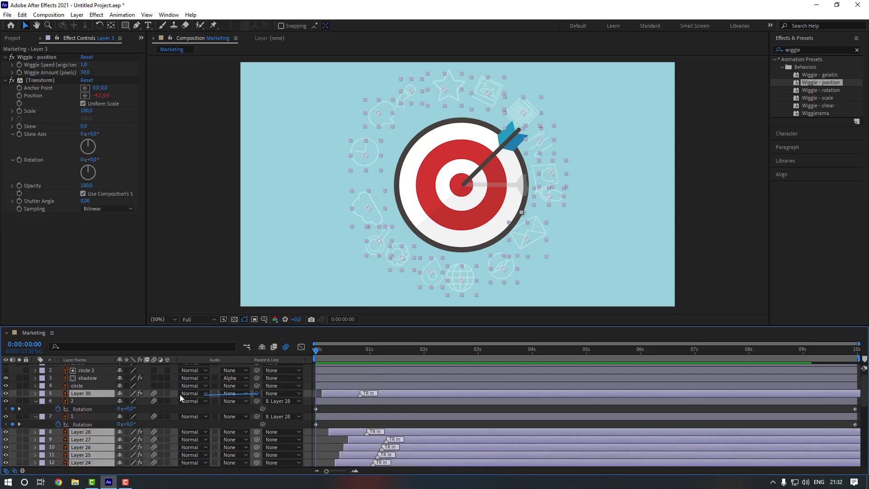
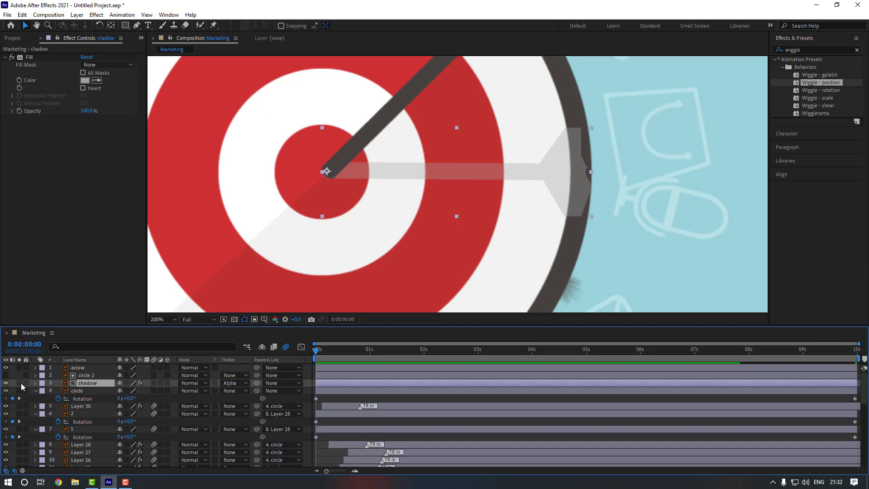
Solo the shadow layer and draw a closed Pen mask around the outer part of the arrow shadow's tail.
click(19, 383)
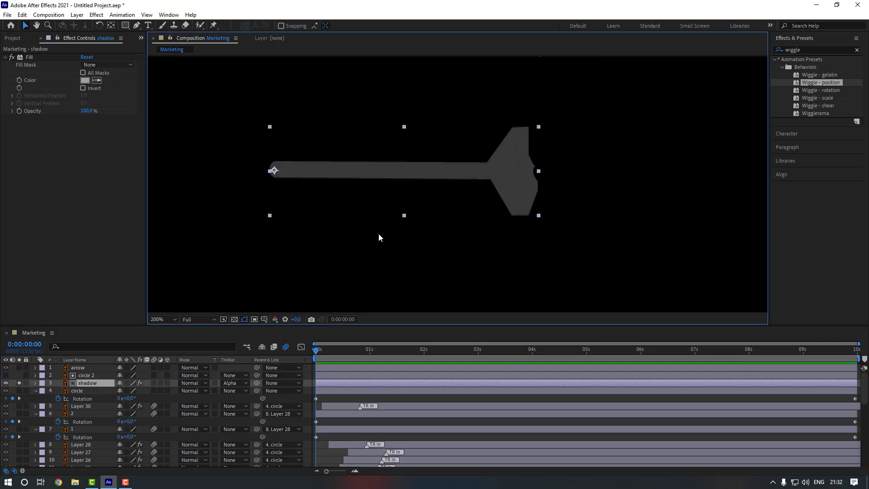
click(137, 26)
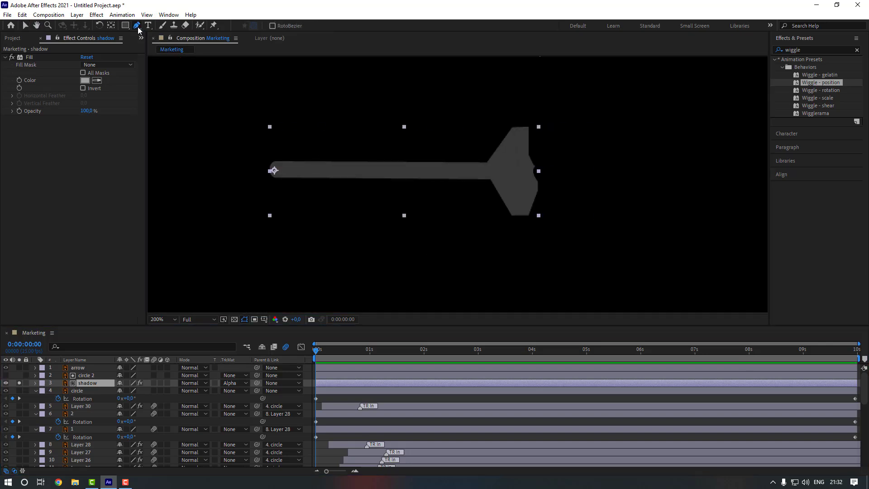
click(519, 121)
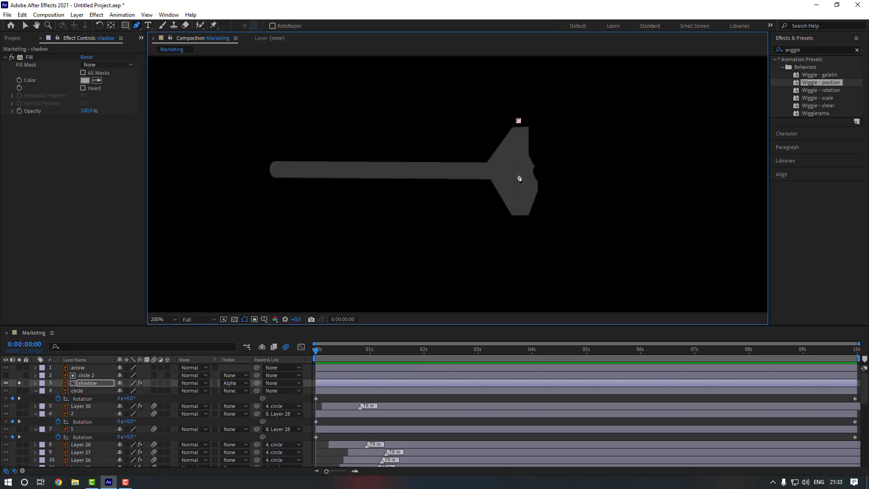
click(518, 226)
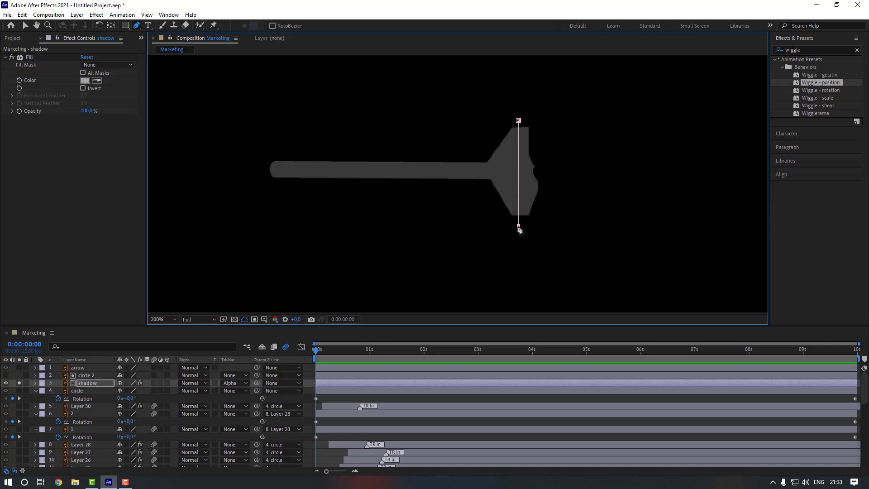
click(551, 226)
click(568, 194)
click(567, 156)
click(544, 122)
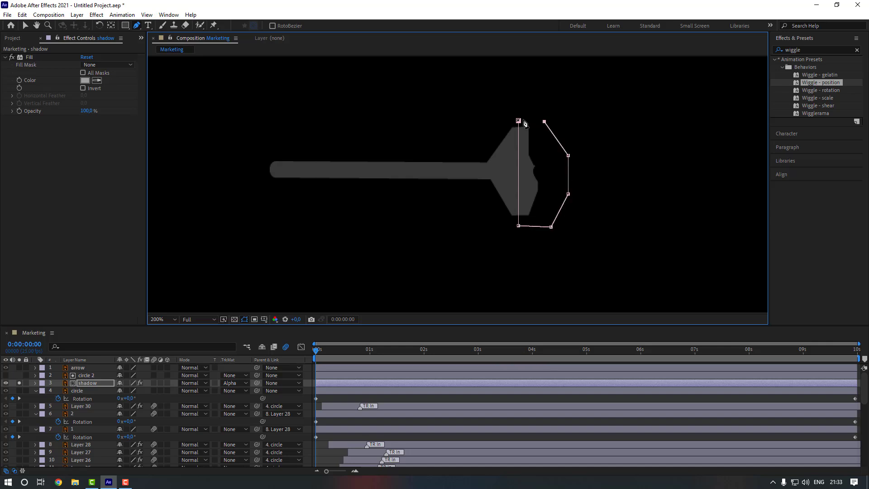
click(523, 122)
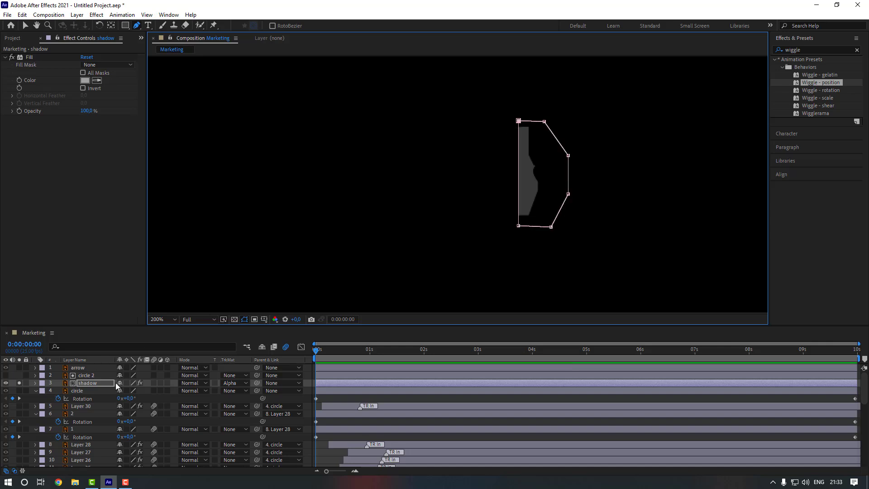
Invert Mask 1 on the shadow layer and turn off the layer's solo.
key(m)
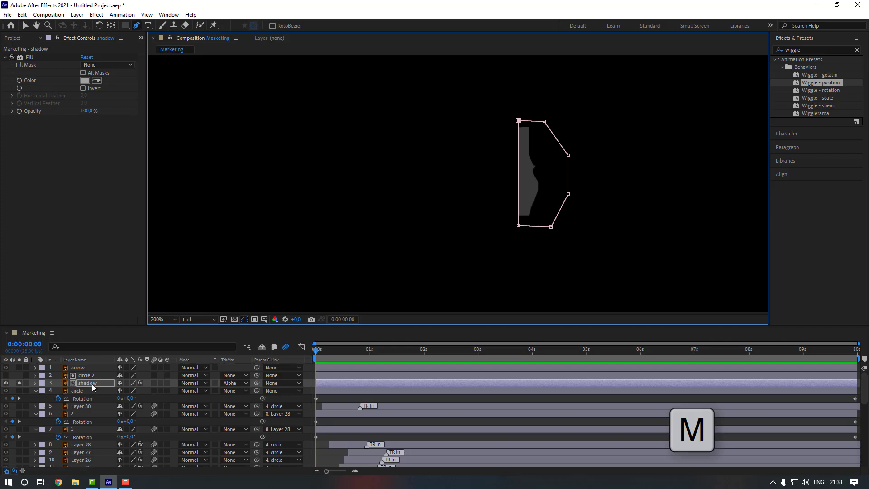
key(m)
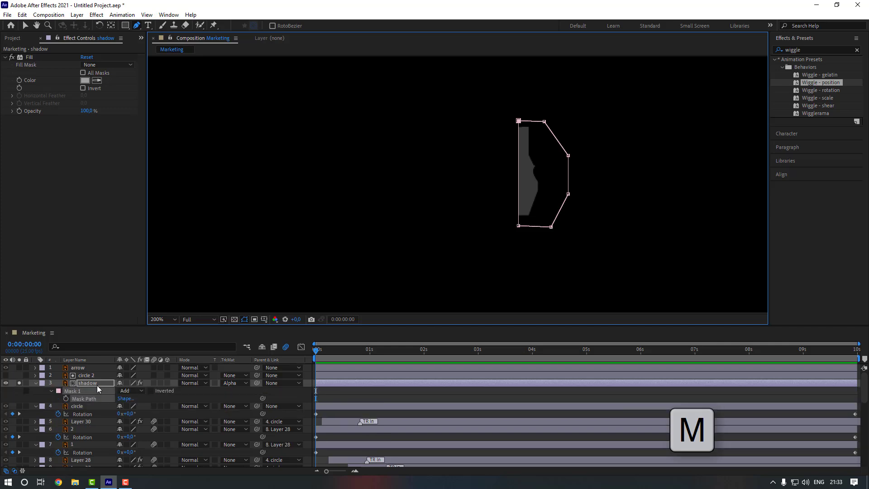
click(150, 391)
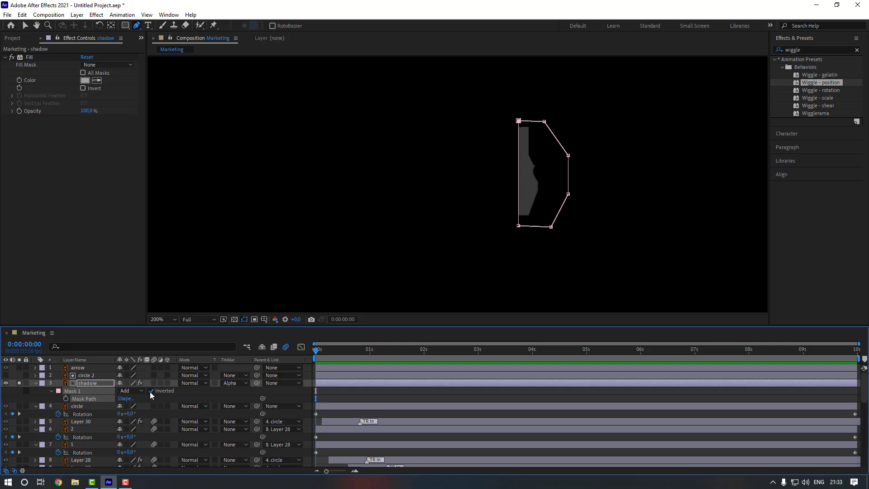
click(19, 383)
key(v)
click(291, 245)
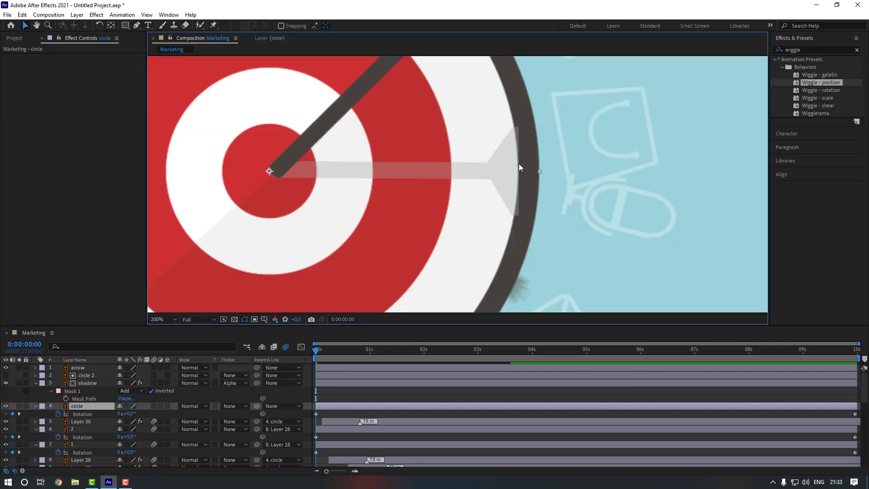
Add a point near the upper end of the shadow mask's inner edge and fit that end to the target's rim.
scroll(520, 164, up, 1)
drag(519, 132, 444, 145)
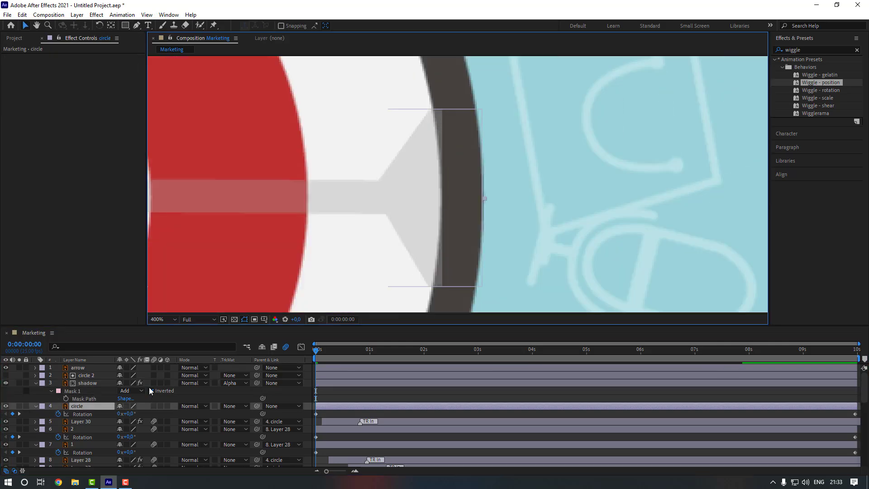
click(119, 380)
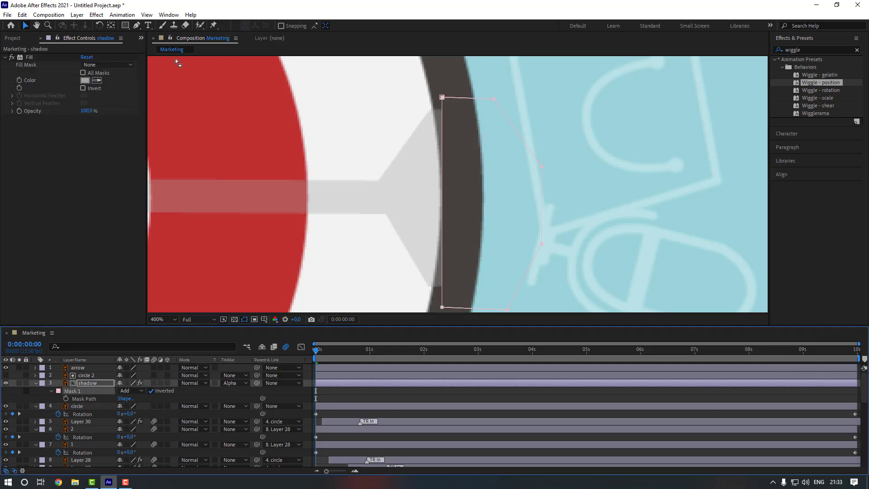
key(g)
click(442, 108)
mouse_move(440, 109)
mouse_down()
mouse_move(434, 95)
mouse_move(441, 113)
mouse_up()
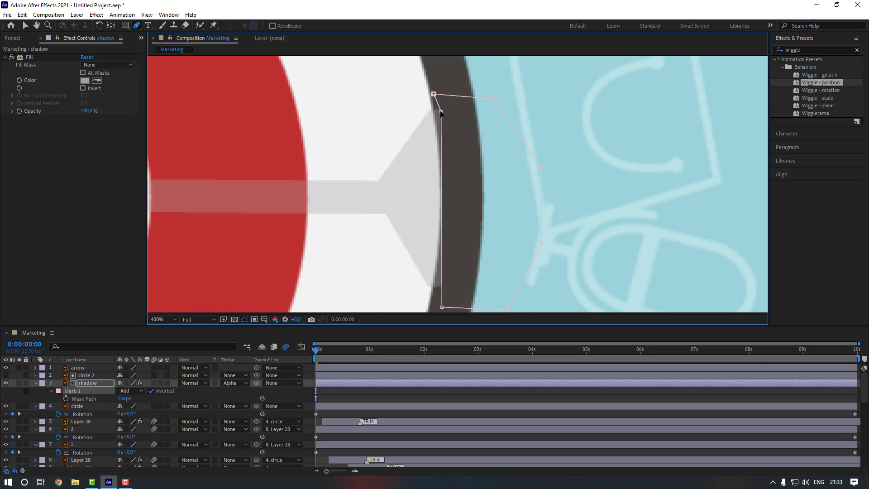
Add middle points to the shadow mask's inner edge and adjust it down to the lower corner to follow the rim's curve.
click(441, 197)
drag(442, 198, 442, 221)
drag(443, 309, 442, 267)
drag(441, 265, 430, 281)
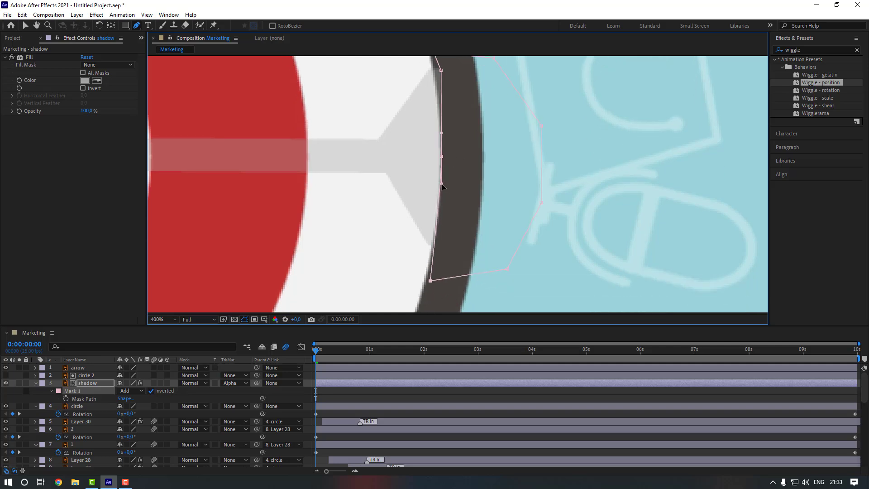
drag(455, 186, 452, 248)
drag(438, 132, 432, 131)
key(v)
click(340, 100)
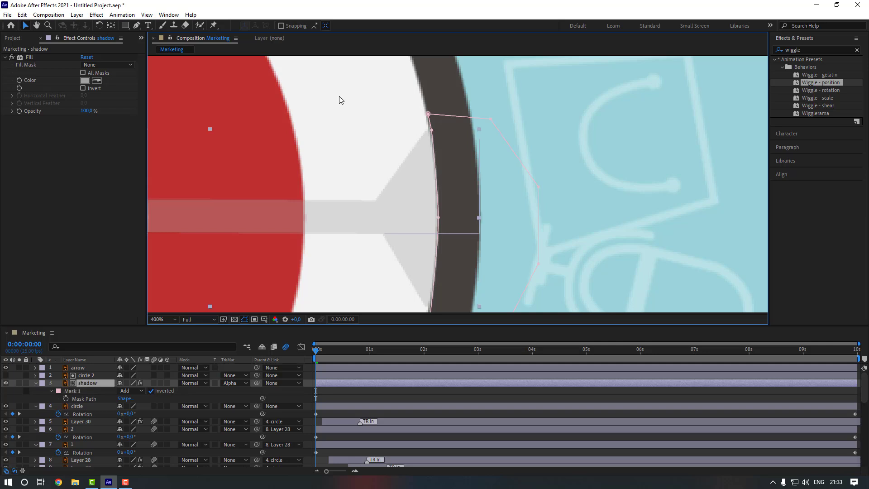
Keyframe the arrow's Position on the target at 0:00:01:14 and off-frame beyond the upper right at 1548.4, -33.4 at 0:00:00:14.
scroll(385, 122, down, 4)
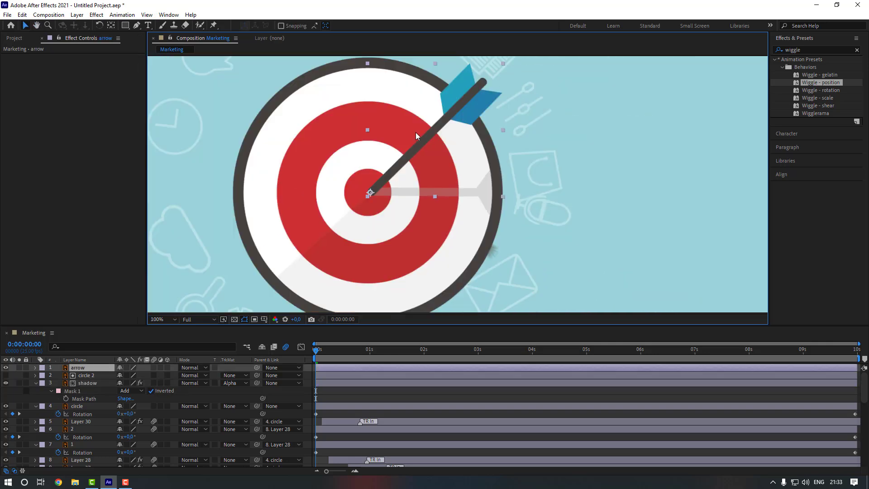
scroll(415, 133, down, 2)
drag(400, 356, 400, 353)
key(p)
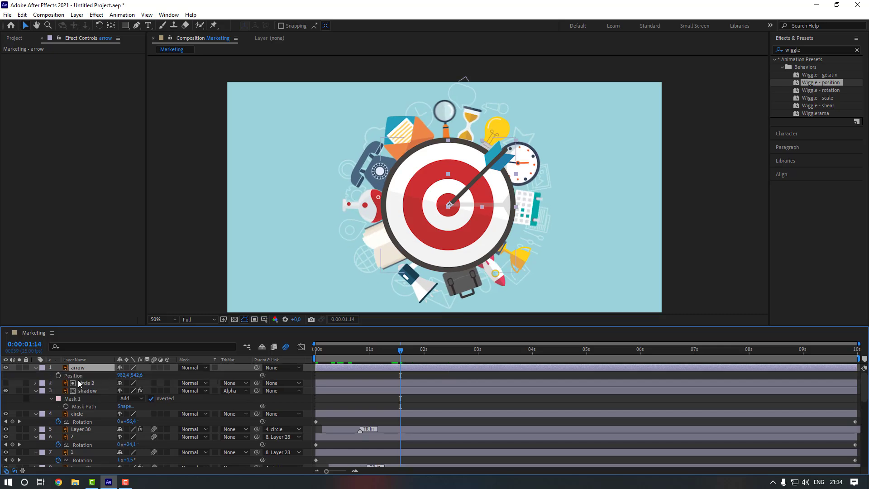
click(58, 376)
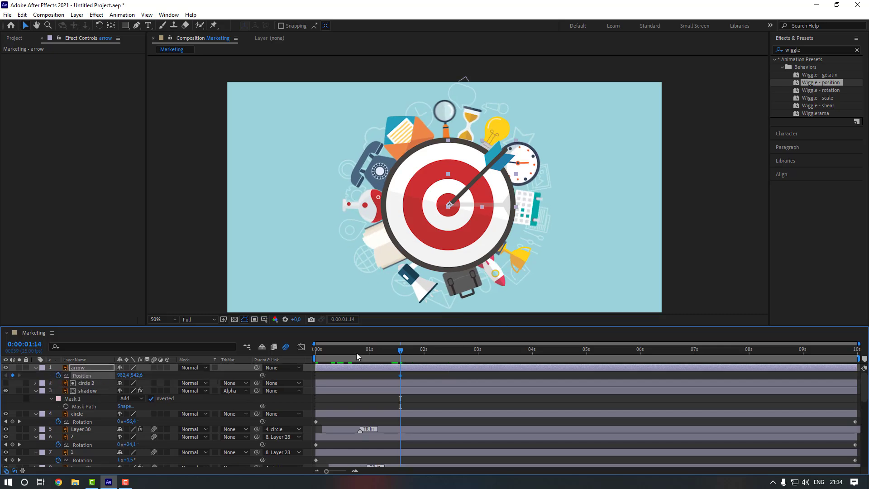
drag(352, 350, 345, 352)
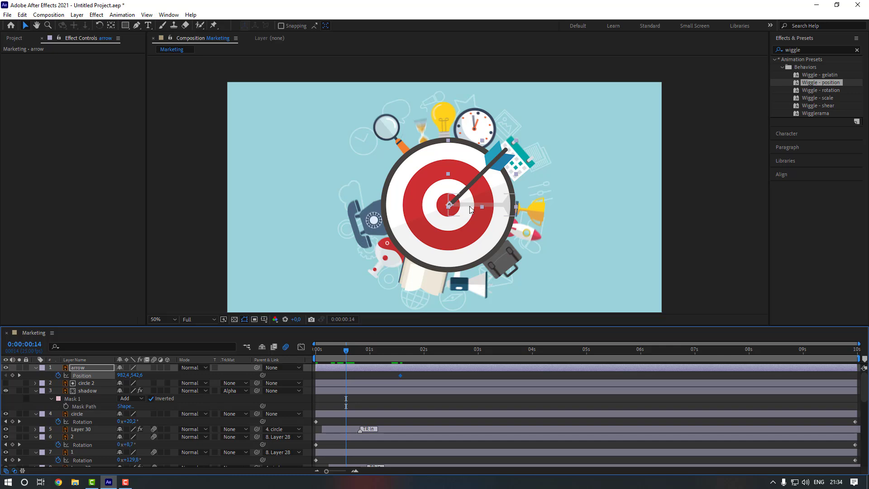
drag(461, 204, 584, 71)
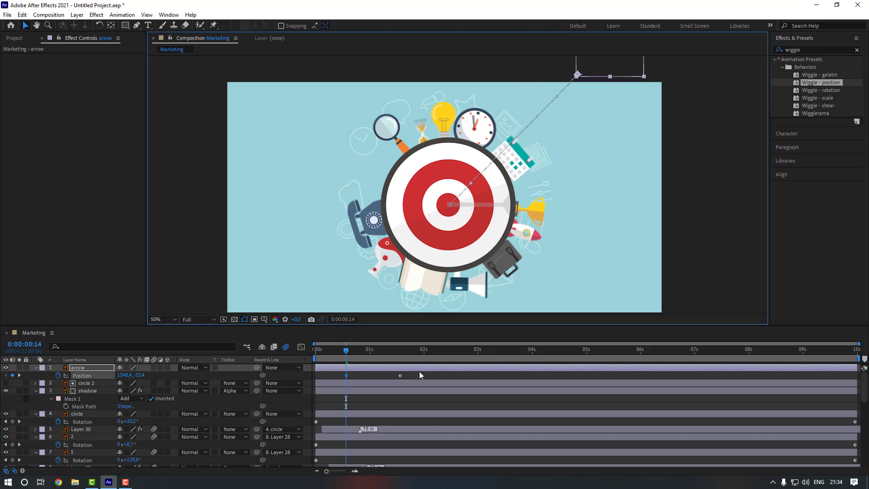
Apply Easy Ease to the arrow's two Position keyframes and check their speed curve in the Graph Editor.
right_click(346, 376)
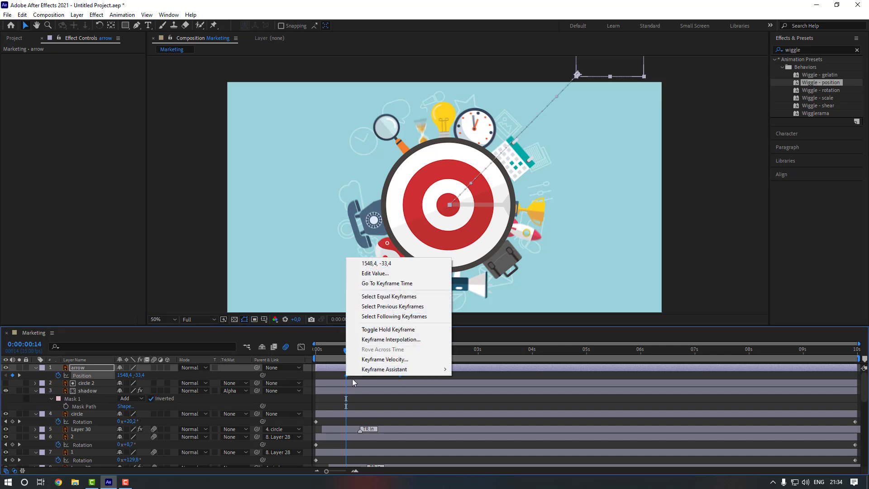
mouse_move(425, 370)
click(478, 400)
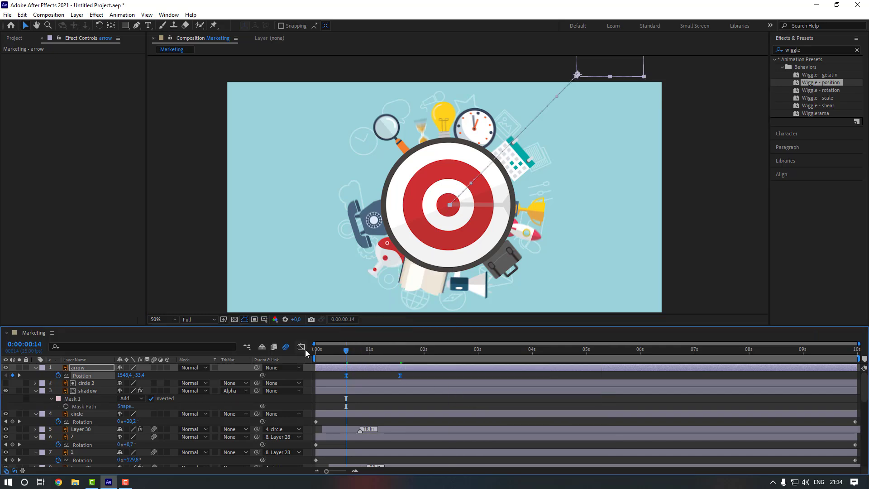
click(301, 348)
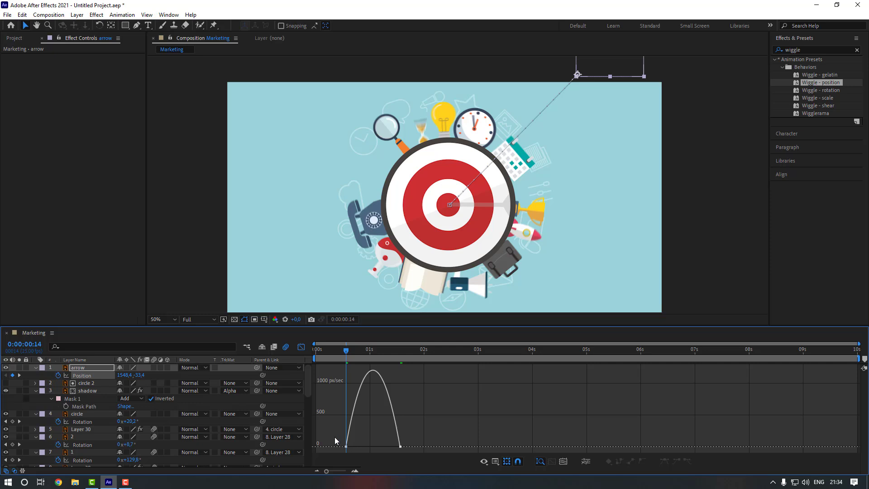
drag(335, 438, 398, 447)
click(302, 347)
click(375, 399)
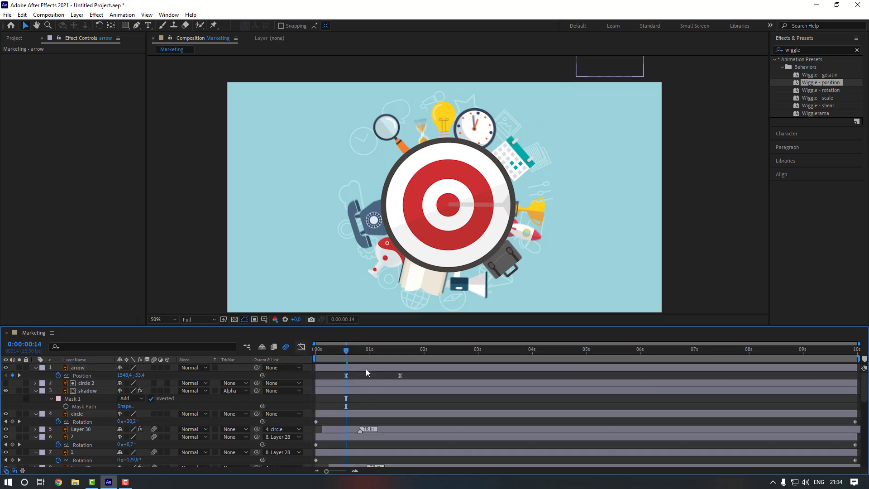
Preview the arrow's flight, move its landing Position keyframe earlier to 0:00:01:06 and preview again.
click(338, 351)
key(space)
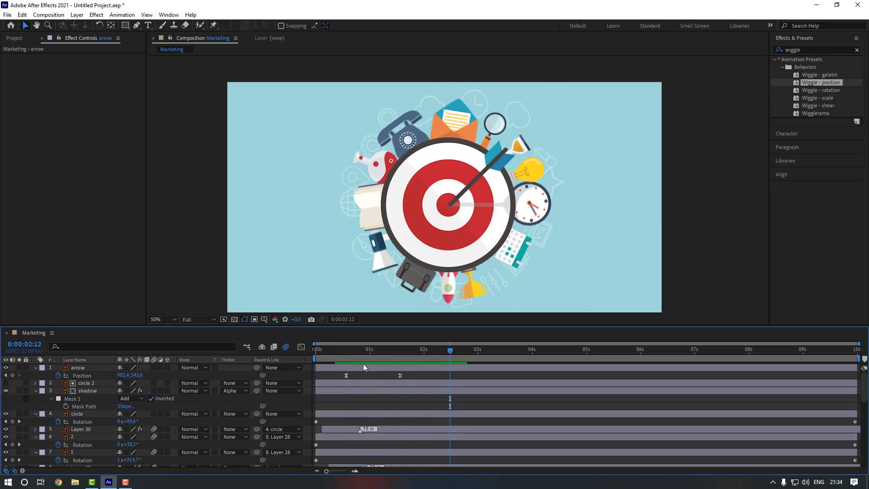
drag(400, 376, 383, 376)
click(337, 350)
key(space)
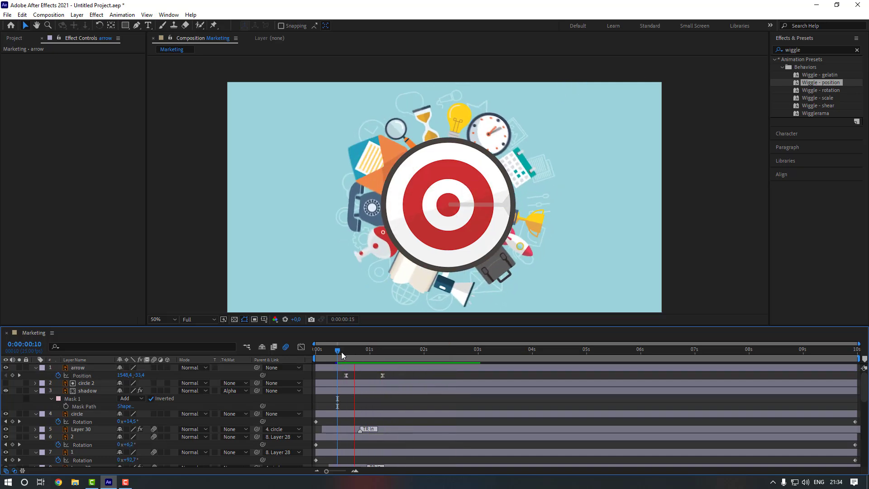
Keyframe the shadow layer's Position at 0:00:01:06, and set its X position to 1240.1 at 0:00:01:02.
click(88, 391)
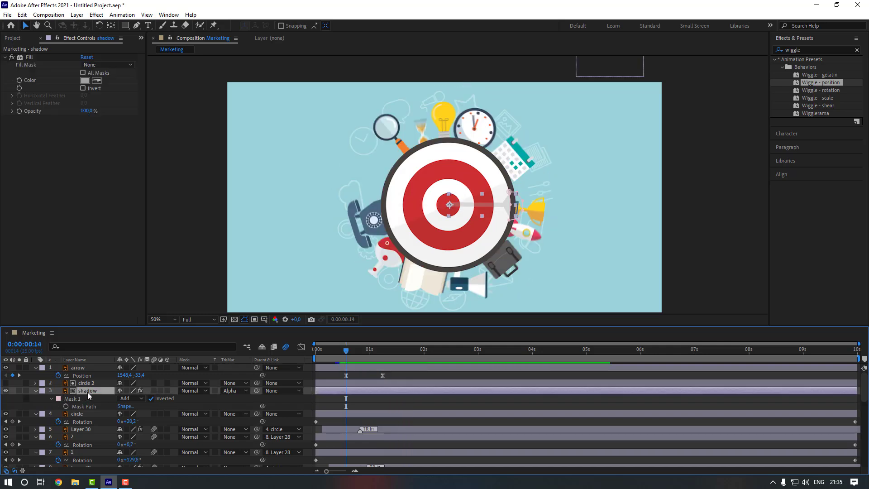
key(p)
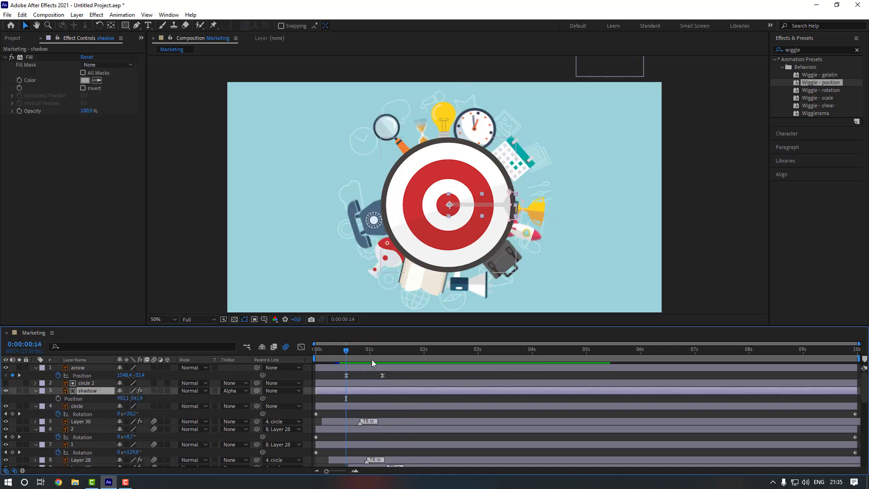
click(381, 351)
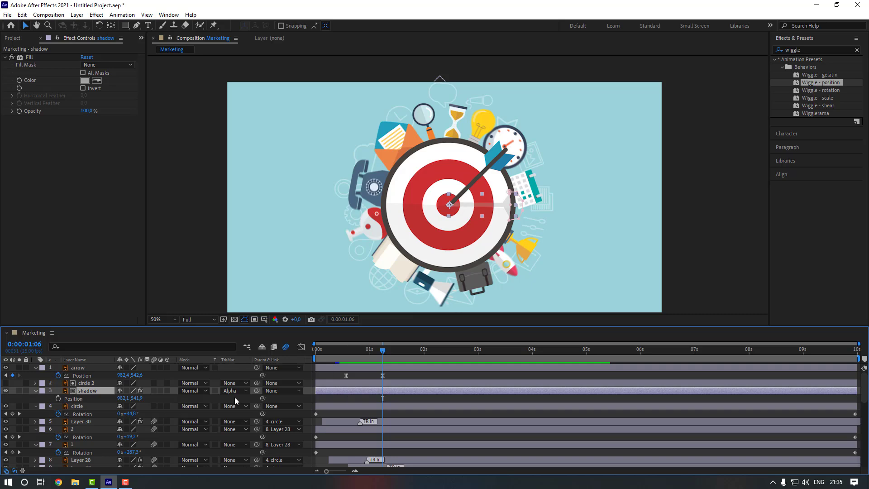
click(58, 399)
scroll(502, 200, up, 2)
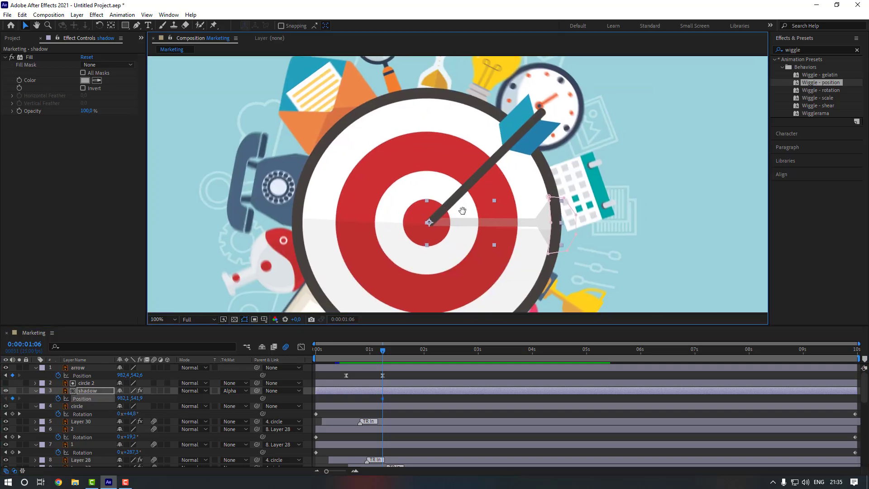
click(373, 352)
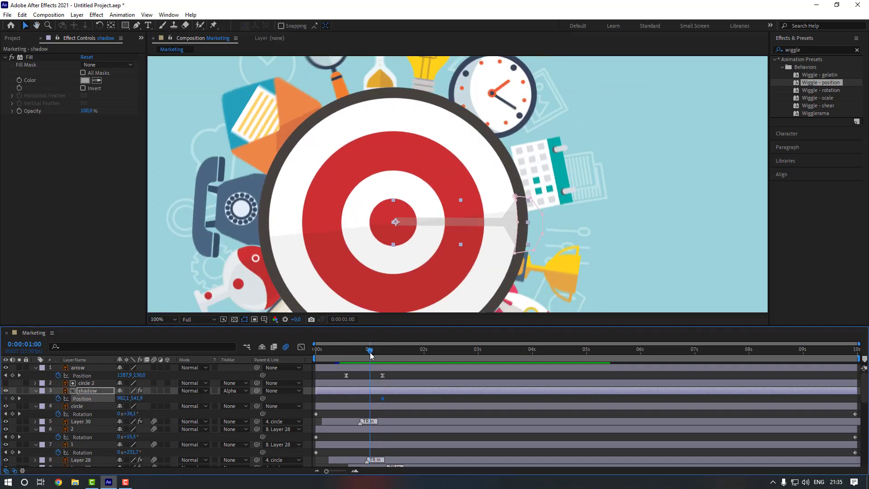
drag(373, 351, 375, 352)
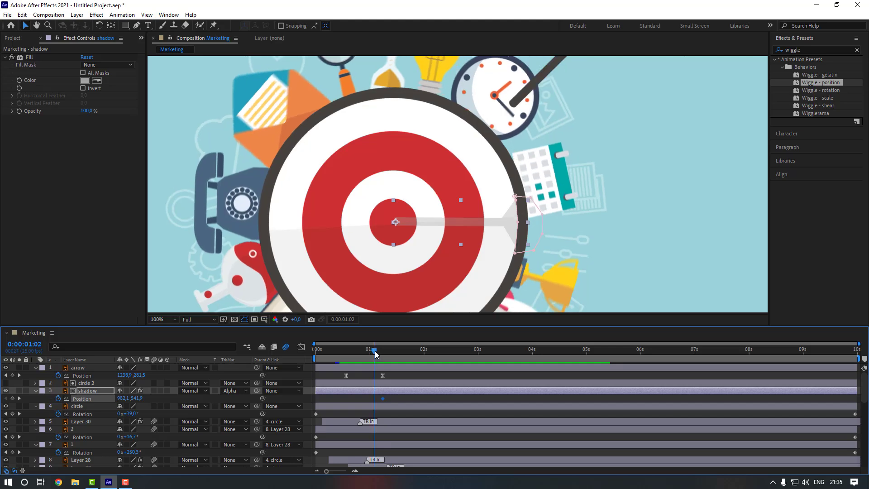
drag(123, 397, 230, 392)
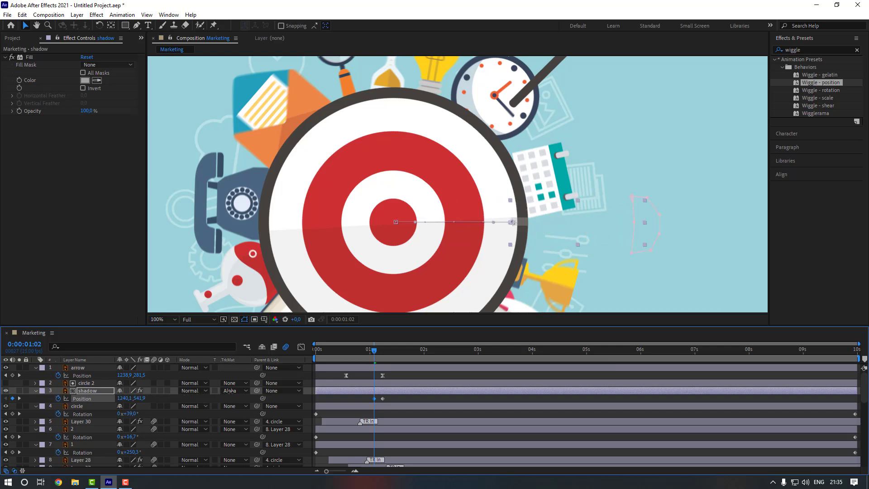
Apply Easy Ease to the shadow's two Position keyframes and preview the arrow hitting the target.
right_click(383, 398)
mouse_move(463, 393)
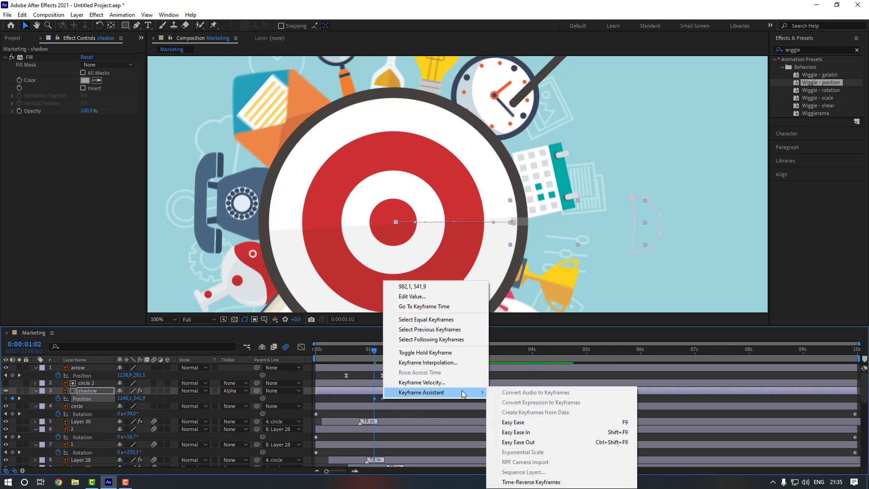
click(513, 422)
key(space)
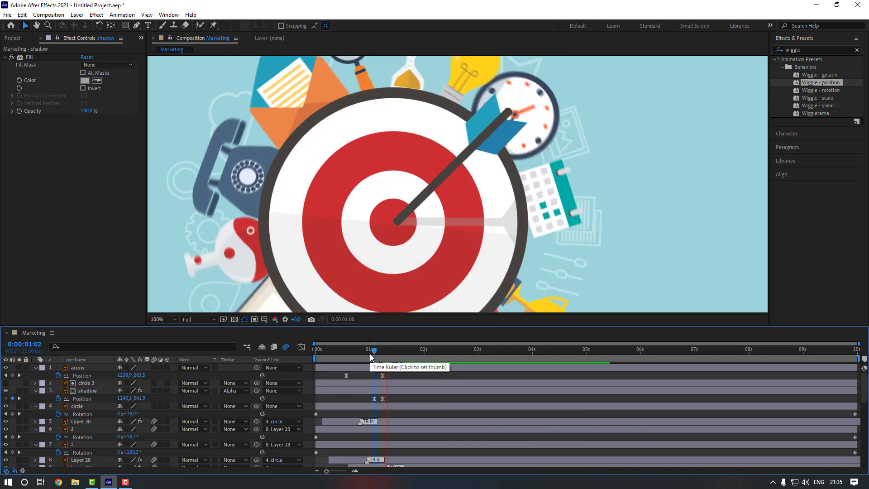
Stop the preview, compare the shadow with the arrow just before impact, and move the shadow's first Position keyframe earlier.
key(space)
drag(379, 351, 379, 354)
drag(374, 398, 367, 393)
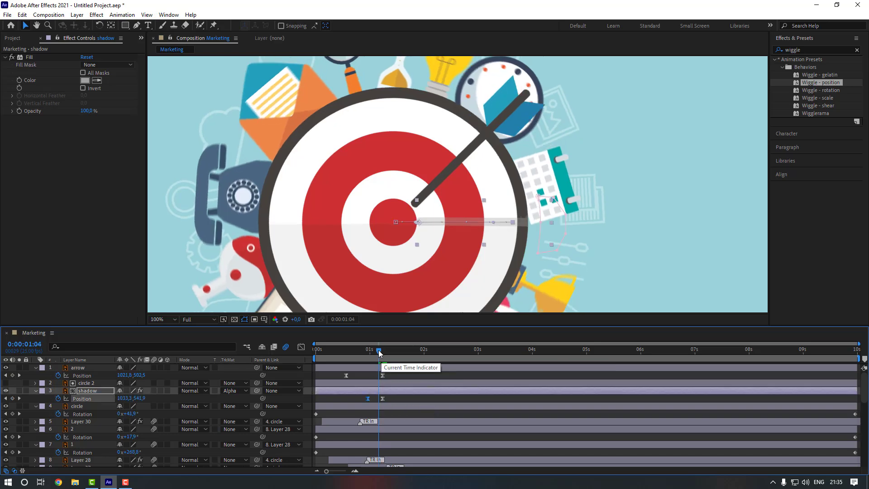
Reshape the speed graph of the shadow's Position keyframes so its motion starts slowly and peaks just before impact.
drag(378, 349, 368, 352)
drag(394, 396, 365, 399)
click(300, 347)
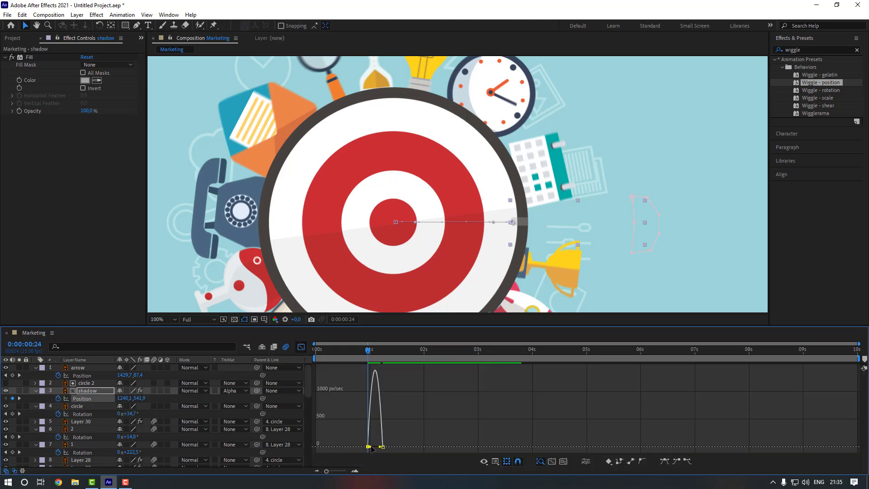
mouse_move(370, 447)
mouse_down()
mouse_move(383, 450)
mouse_move(375, 447)
mouse_up()
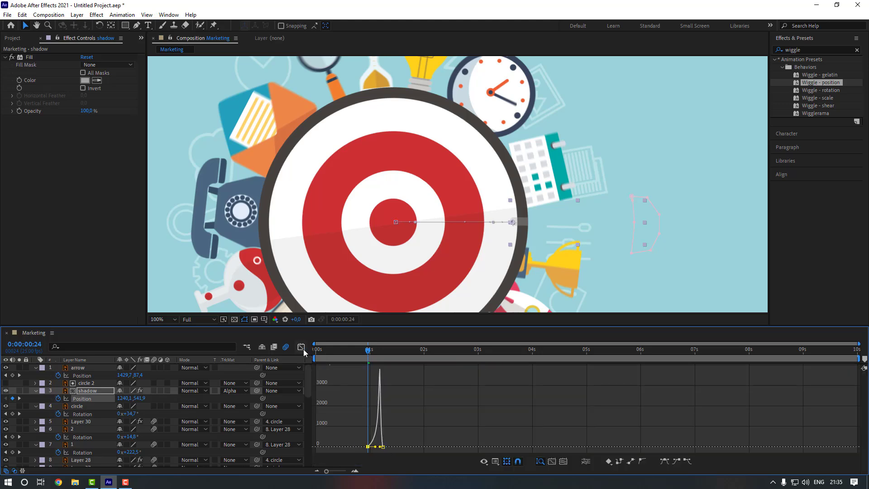
click(301, 346)
click(398, 399)
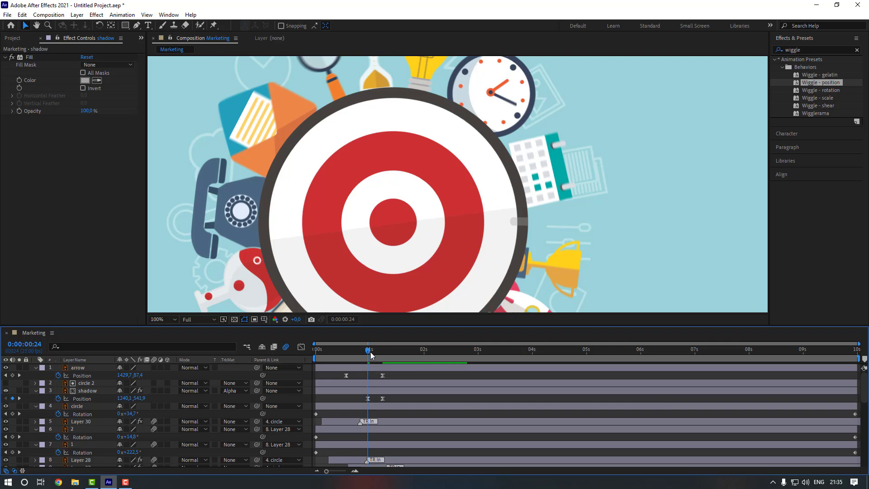
Check the shadow against the arrow at 0:00:01:04, move the shadow's first Position keyframe earlier to 0:00:00:20 and preview.
drag(371, 352, 377, 354)
click(365, 398)
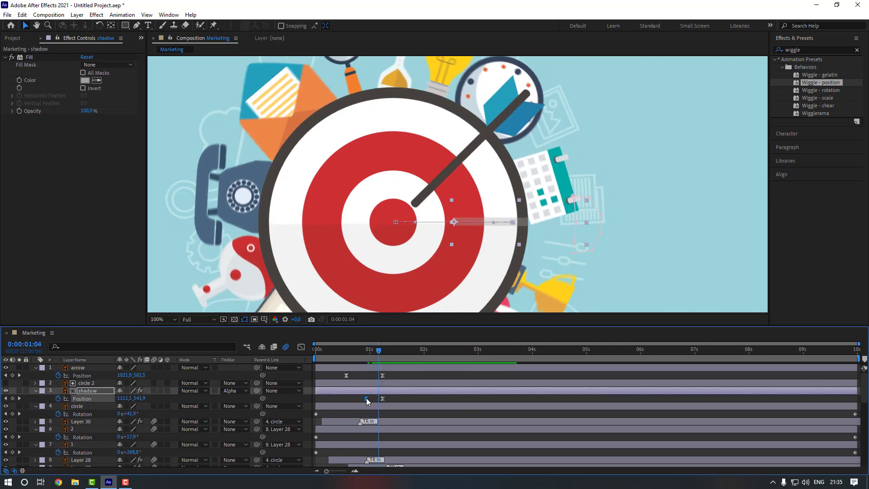
drag(366, 397, 359, 397)
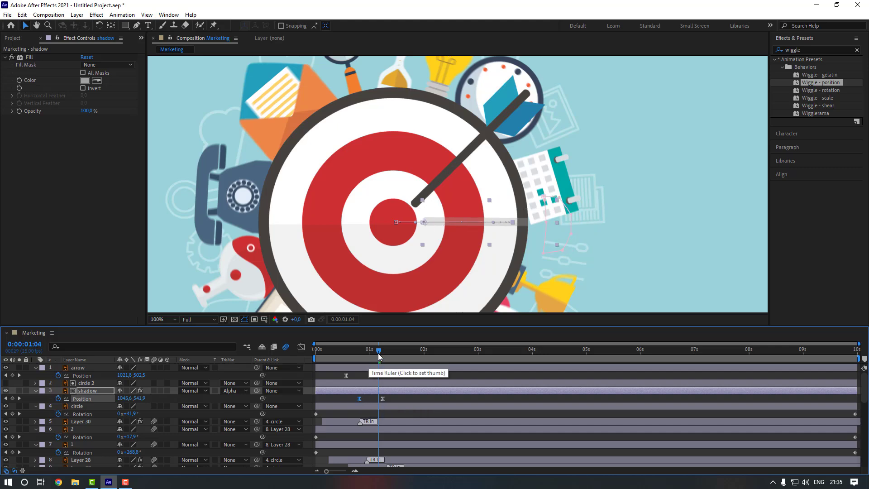
drag(378, 353, 355, 353)
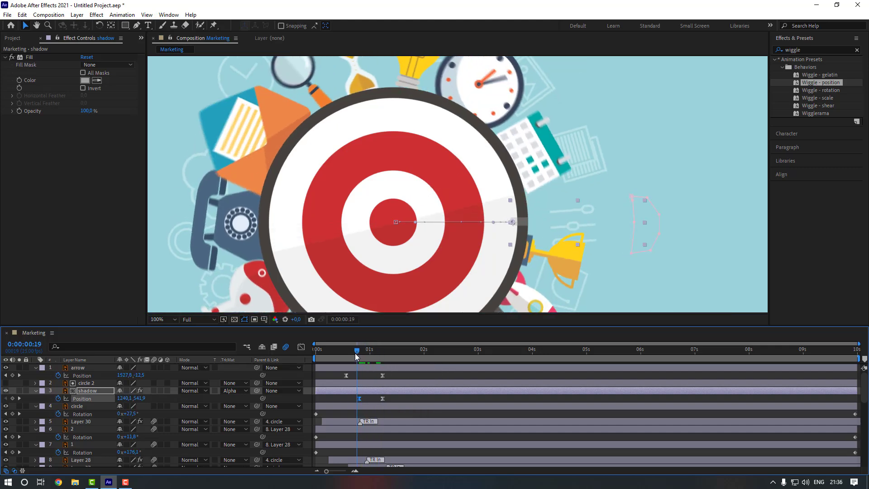
click(369, 400)
key(space)
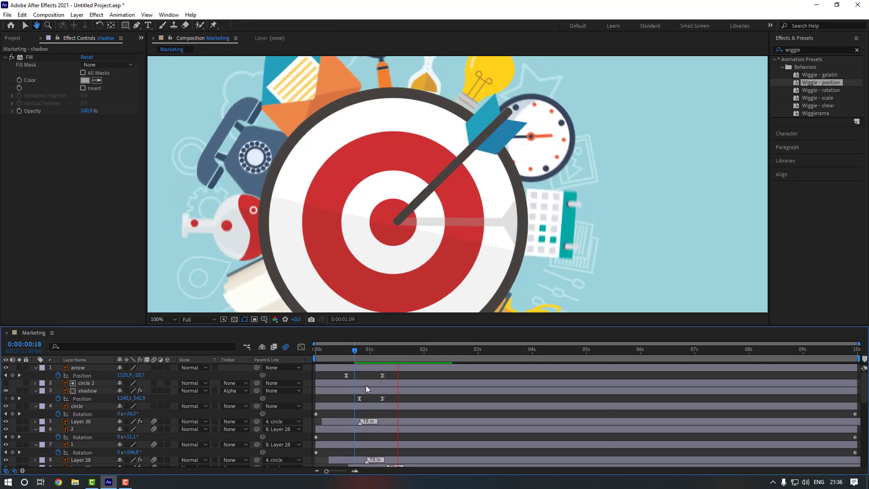
At 0:00:00:20, set the shadow's X position to 1295.1 and scrub through the arrow's impact.
click(360, 352)
click(359, 398)
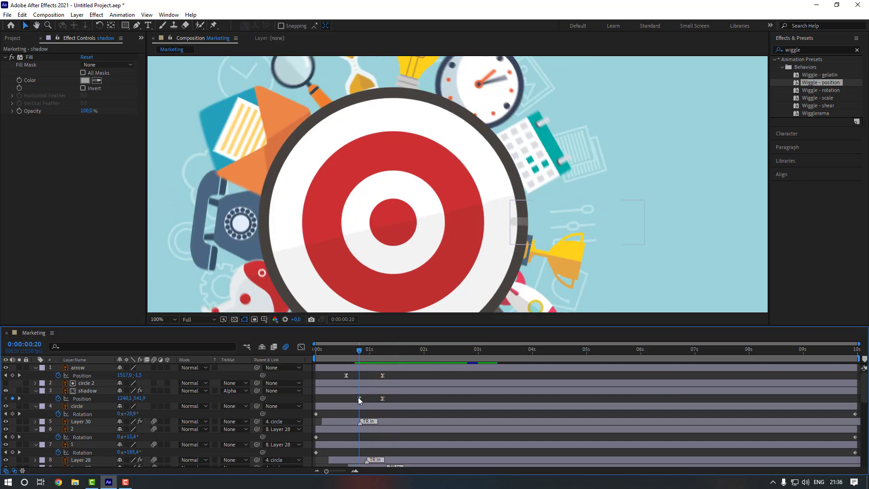
click(359, 399)
drag(126, 401, 150, 398)
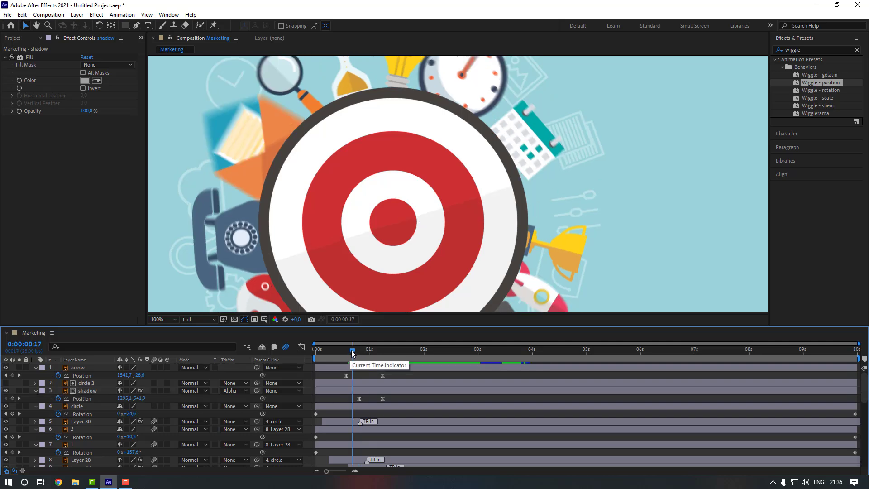
drag(352, 351, 378, 359)
Keyframe the arrow layer's Rotation at 0:00:01:06 and set it to 4° at 0:00:01:09.
click(392, 368)
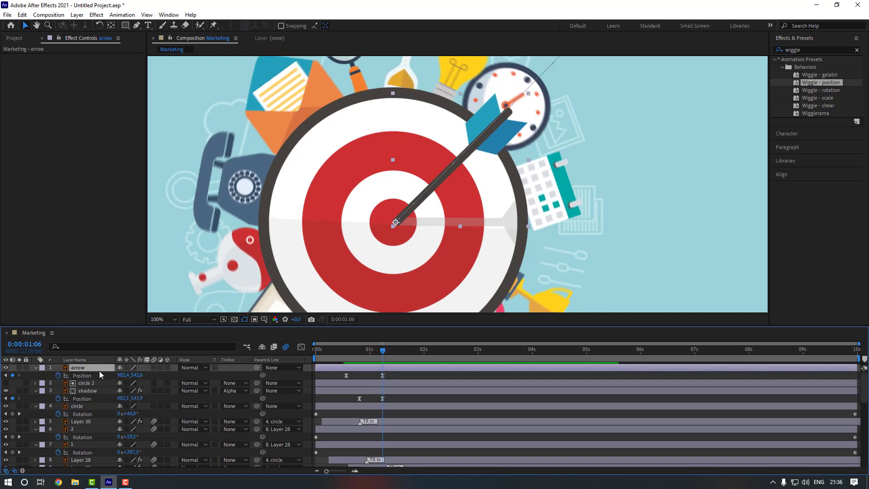
key(shift+r)
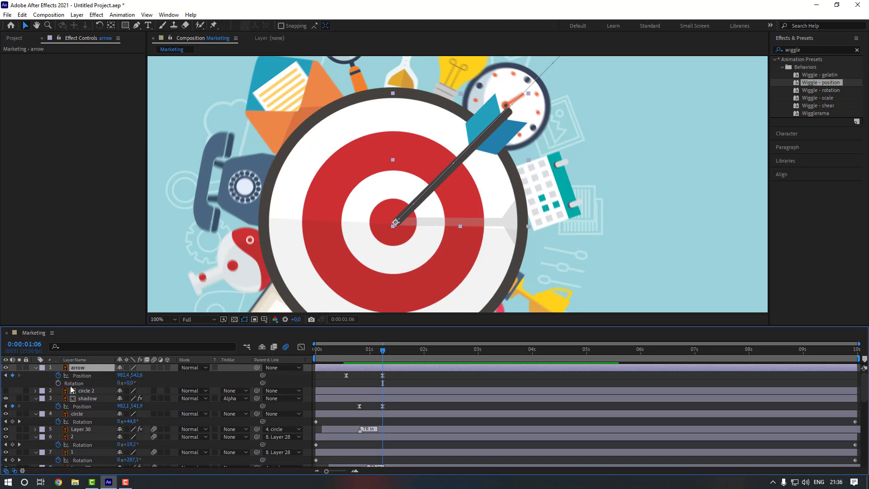
click(58, 383)
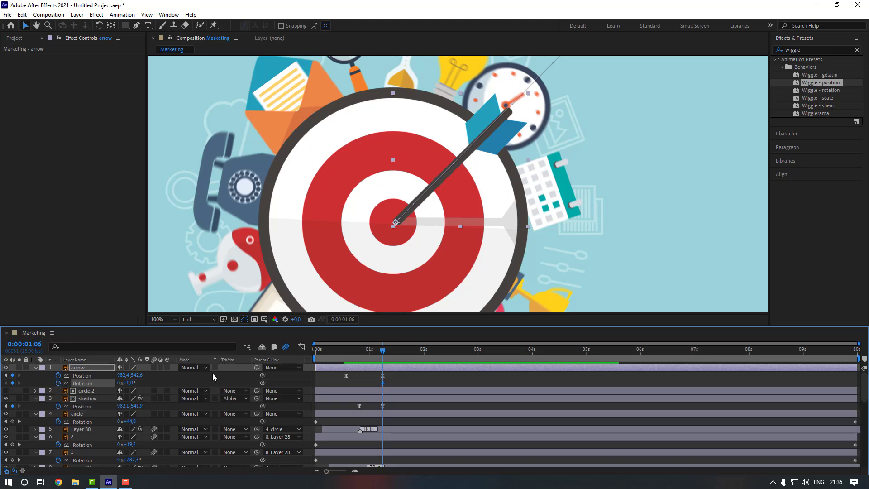
key(Page_Down)
key(Page_Down)
key(Page_Down)
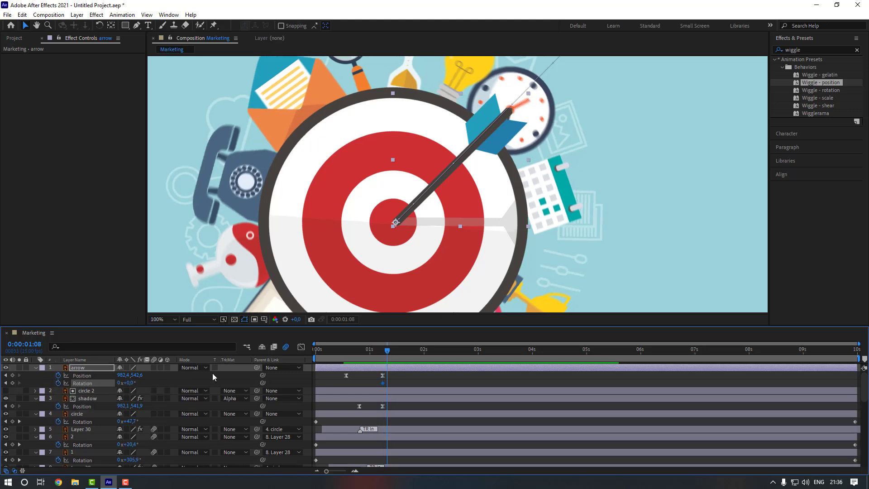
click(129, 384)
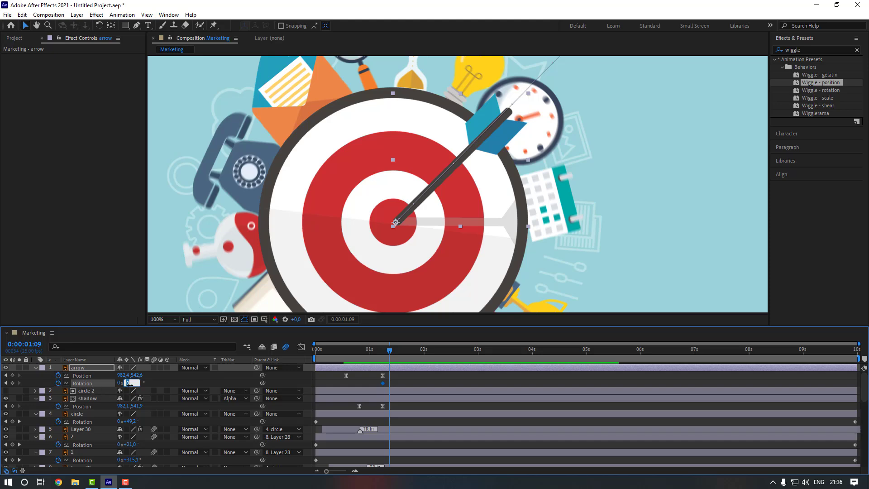
text(4)
key(Return)
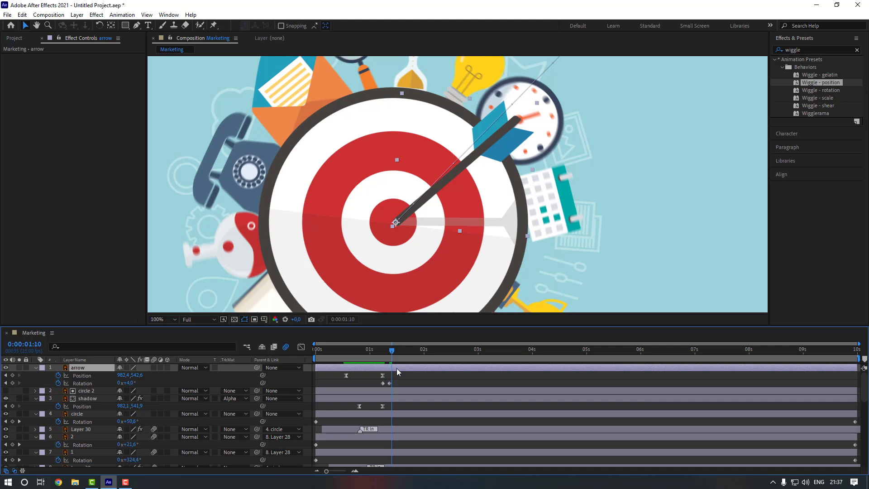
Return the arrow's Rotation to 0° at 0:00:01:12.
key(Page_Down)
key(Page_Down)
key(Page_Down)
click(130, 383)
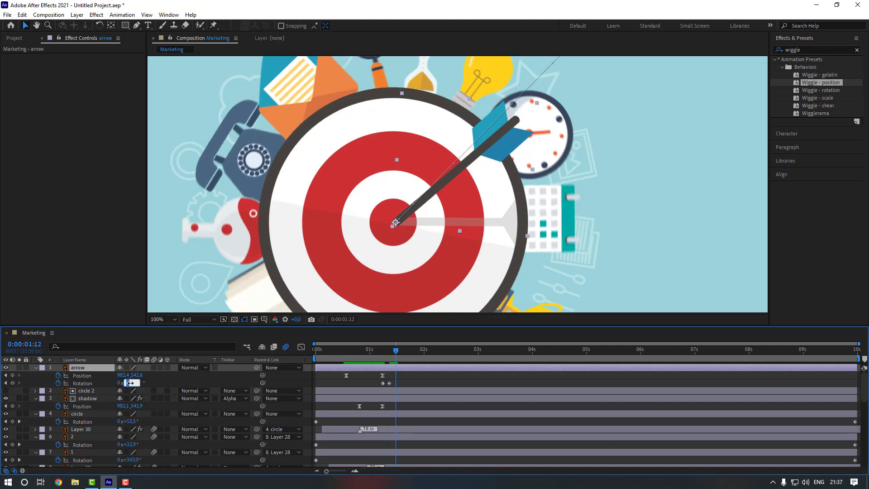
text(0)
key(Return)
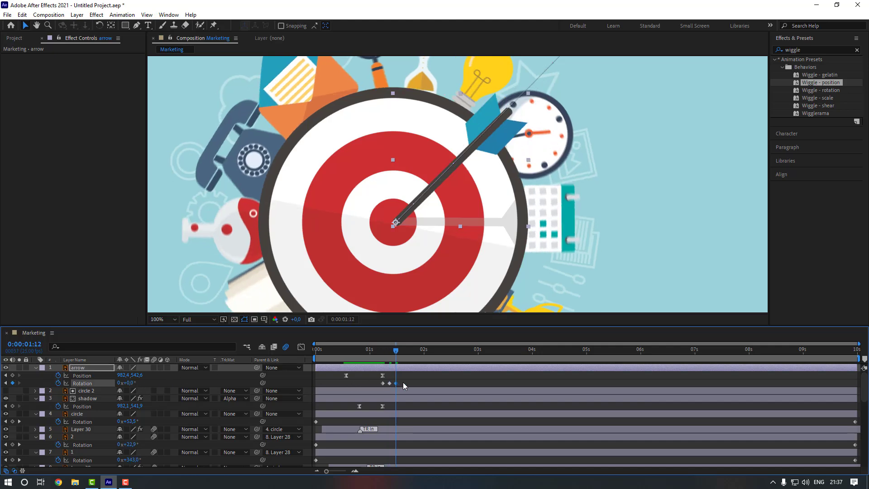
Apply Easy Ease to the arrow's three Rotation keyframes and preview the impact in the whole composition.
drag(402, 385, 380, 385)
right_click(396, 383)
mouse_move(458, 376)
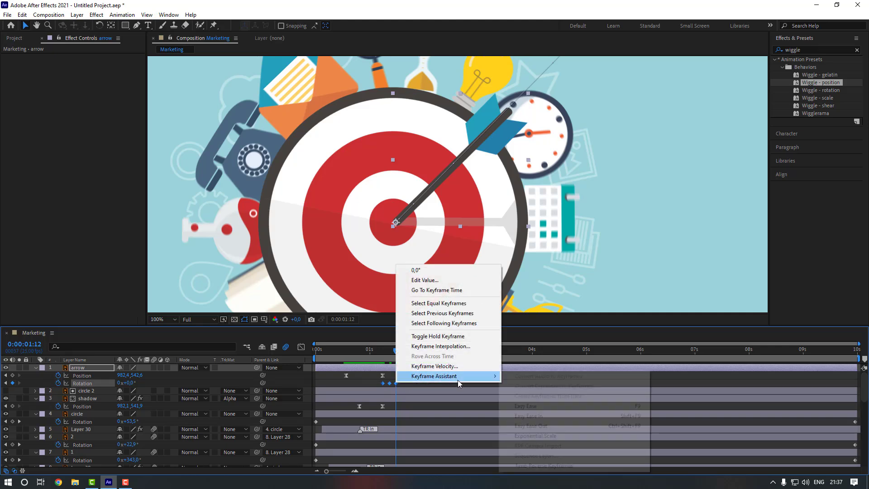
click(525, 405)
key(comma)
click(344, 348)
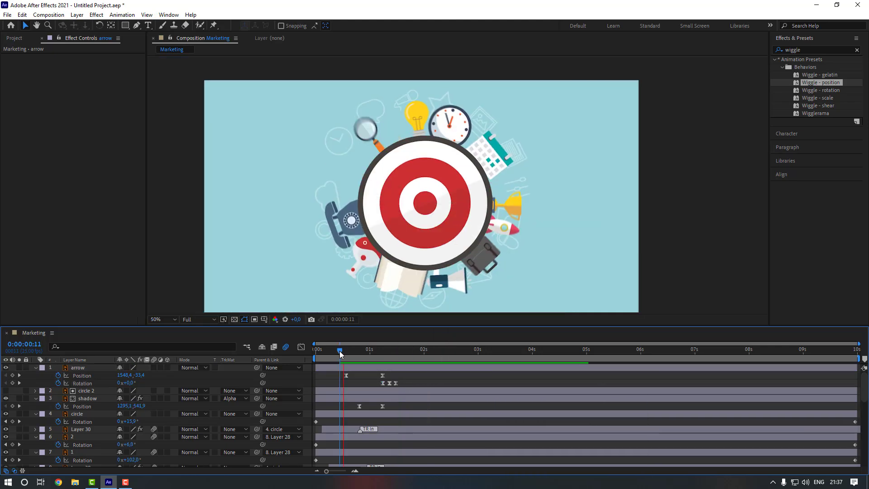
key(space)
key(space)
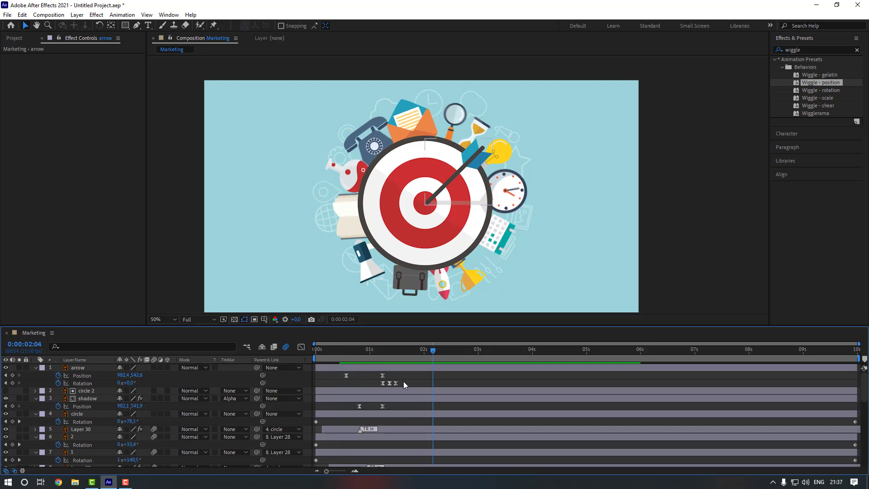
Shift the arrow's three Rotation keyframes one frame earlier to begin at 0:00:01:05, and preview the impact.
drag(403, 383, 381, 385)
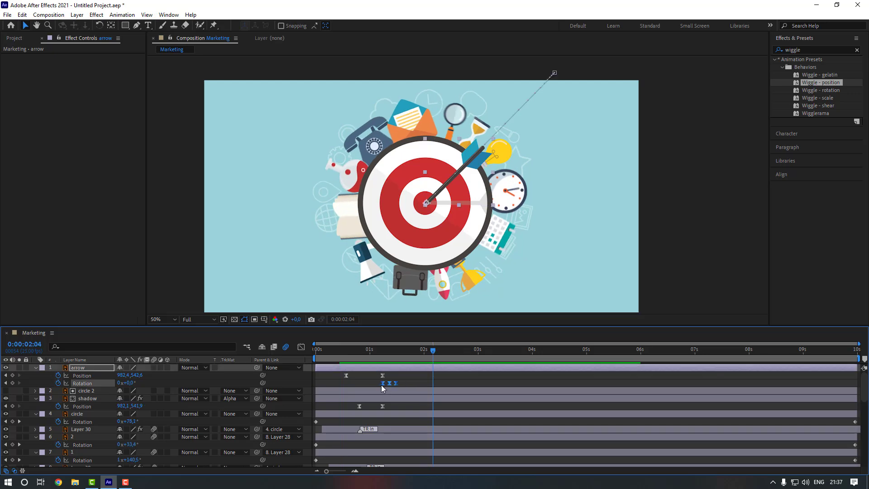
click(392, 379)
drag(353, 352, 344, 353)
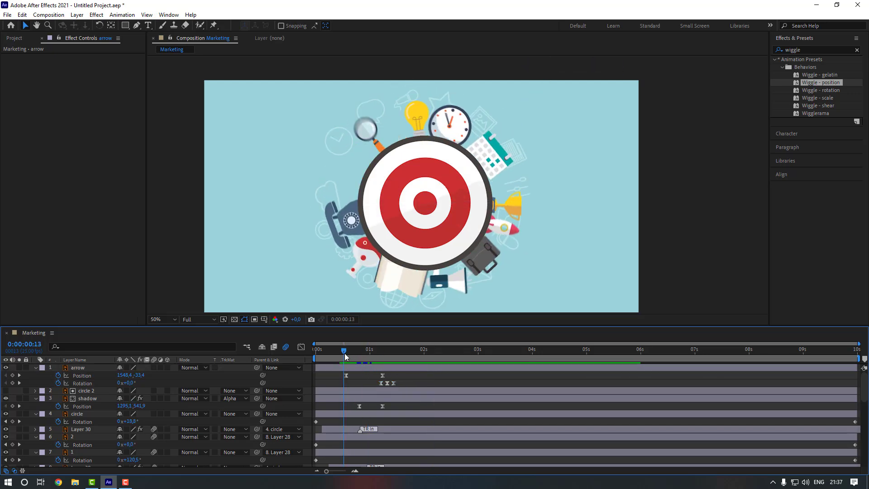
key(space)
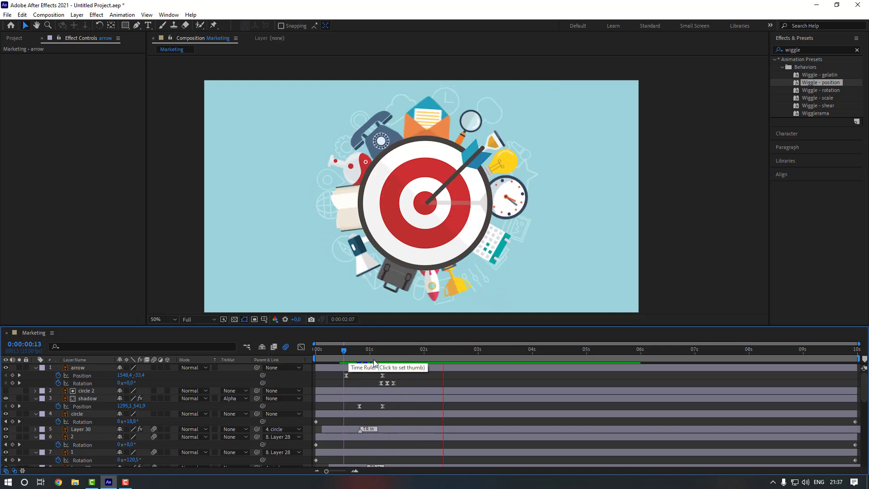
Keyframe the shadow layer's Rotation at 0:00:01:05 and set it to 2° at 0:00:01:08.
click(381, 345)
click(398, 403)
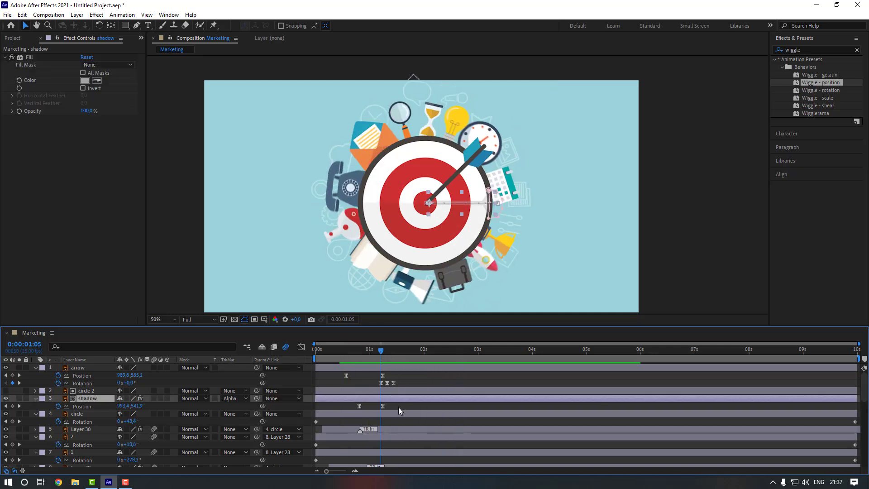
key(shift+r)
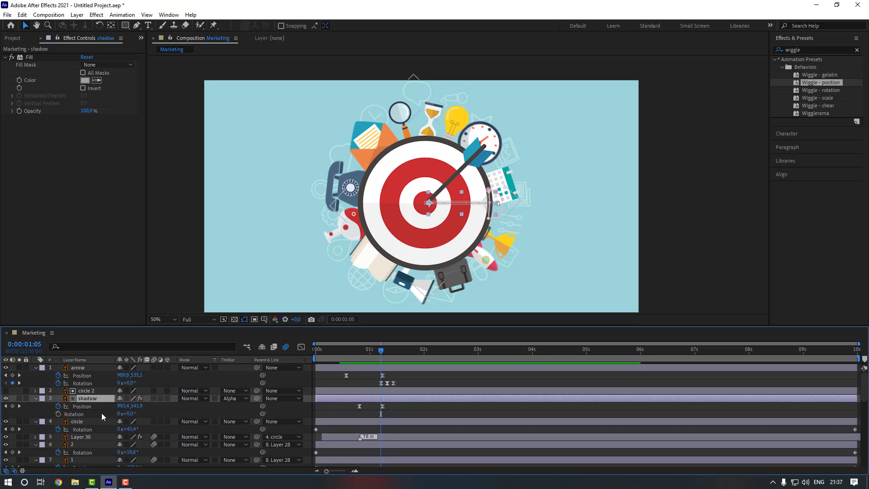
click(58, 414)
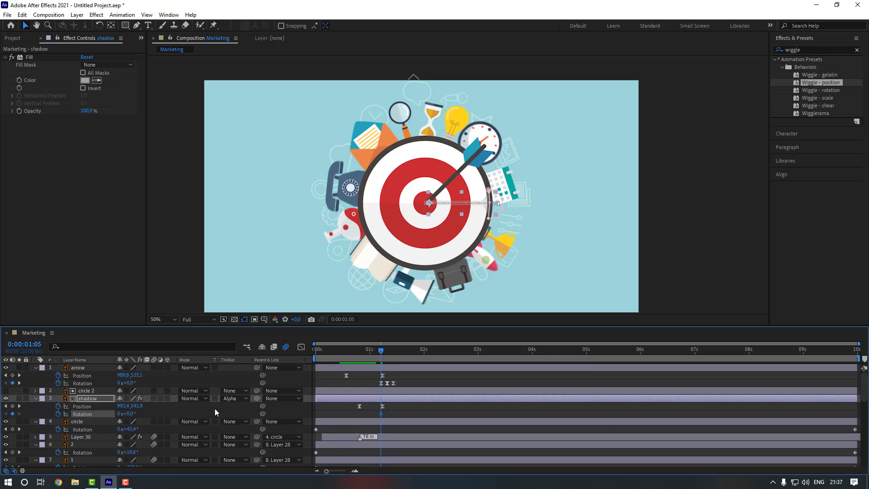
key(Page_Down)
key(Page_Down)
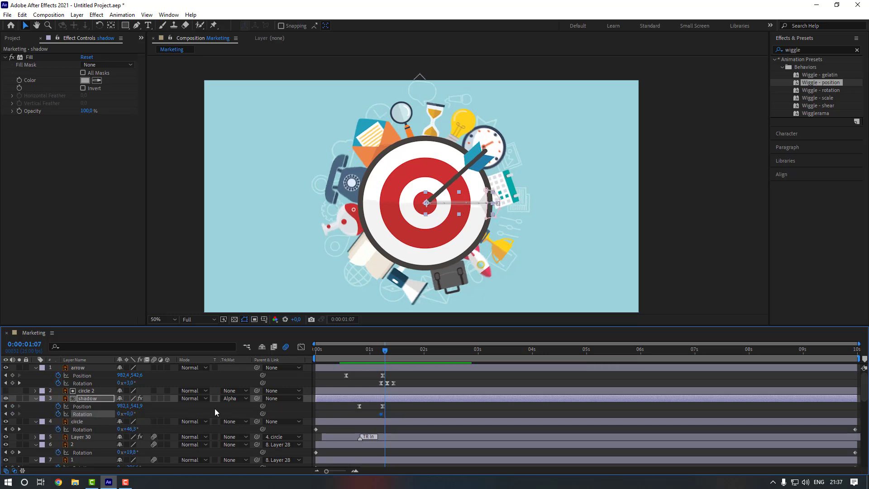
click(130, 413)
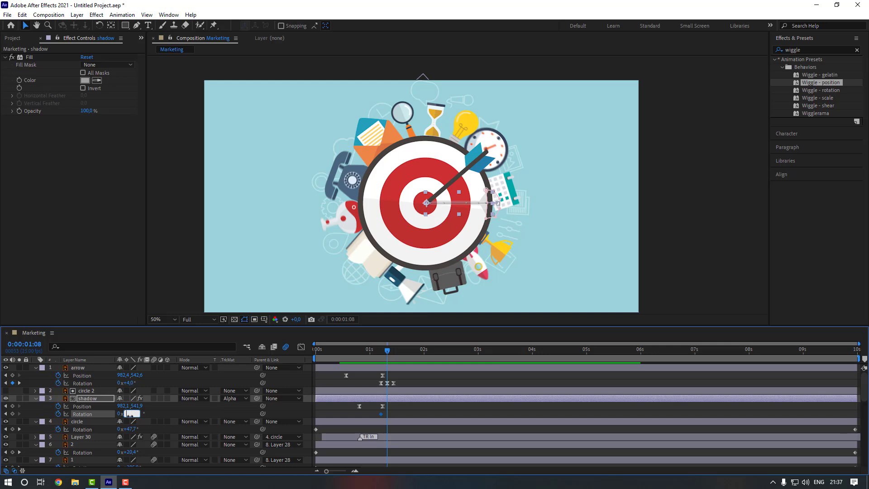
text(2)
key(Return)
Return the shadow's Rotation to 0° at 0:00:01:11.
click(130, 413)
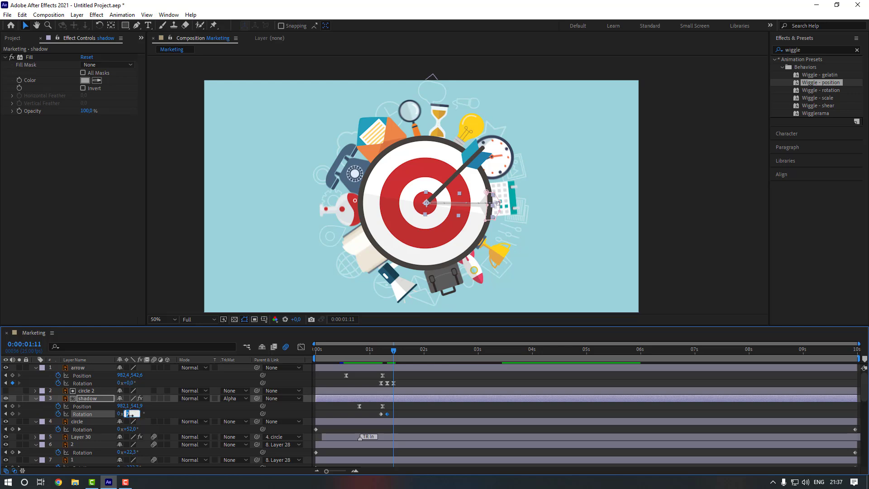
text(0)
key(Return)
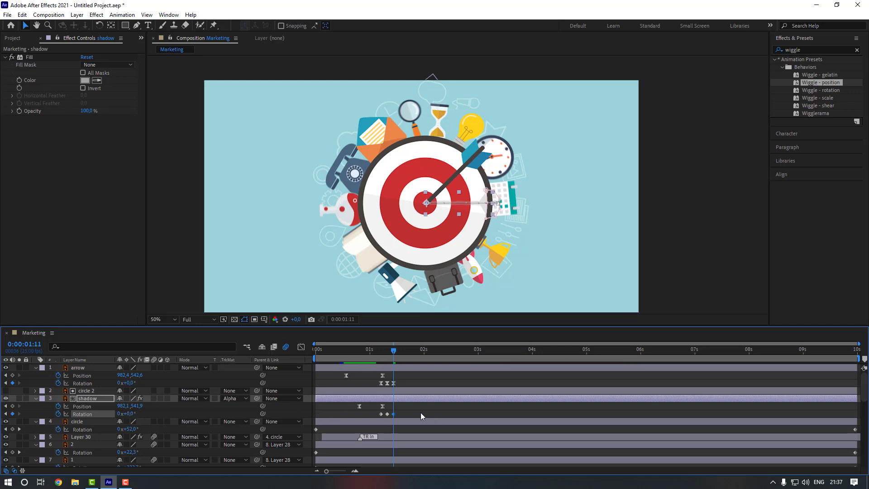
Apply Easy Ease to the shadow's three Rotation keyframes.
drag(421, 416, 382, 416)
right_click(393, 414)
mouse_move(445, 410)
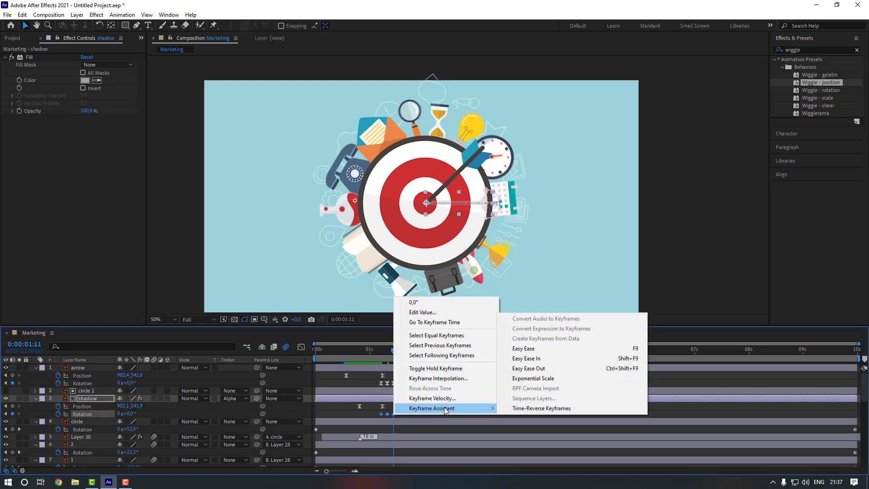
click(523, 348)
Preview the arrow and shadow impact from 0:00:00:13 and fit the composition in the viewer.
drag(375, 355, 344, 354)
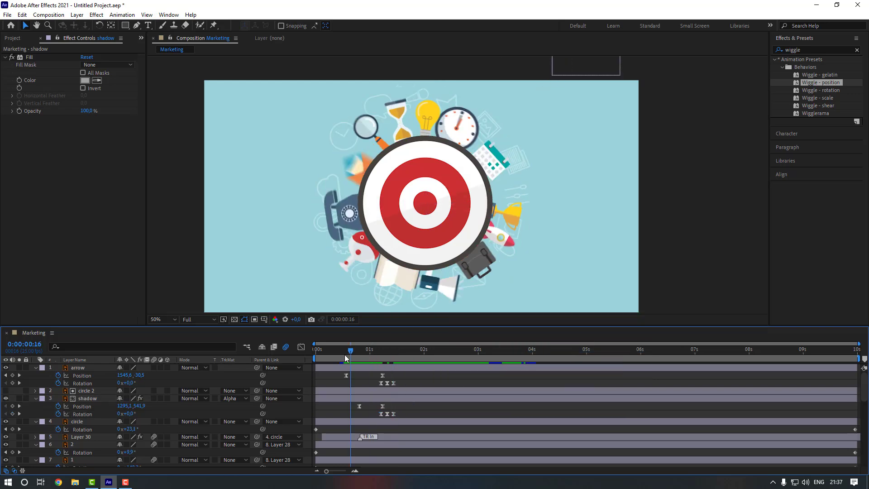
key(space)
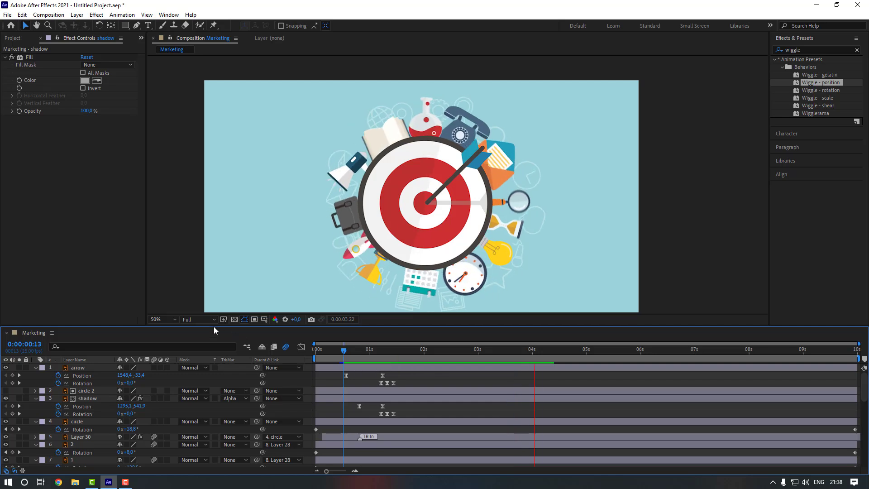
click(163, 319)
click(177, 167)
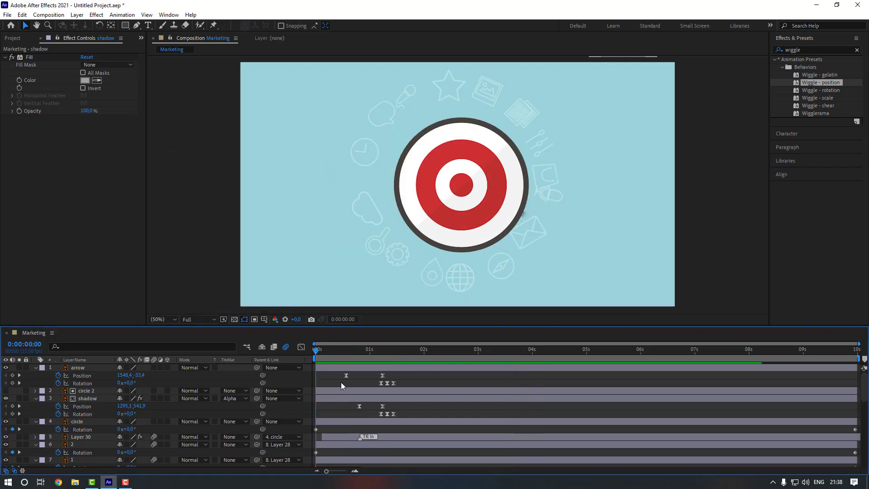